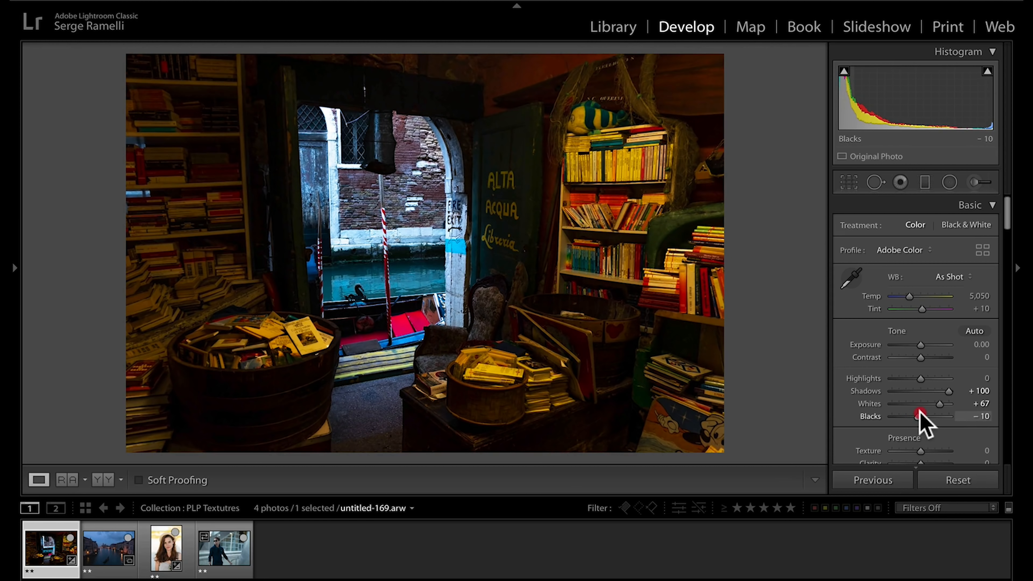
Set the photo's blacks to -5 with the clipping preview and raise the exposure to +0.35
key(alt)
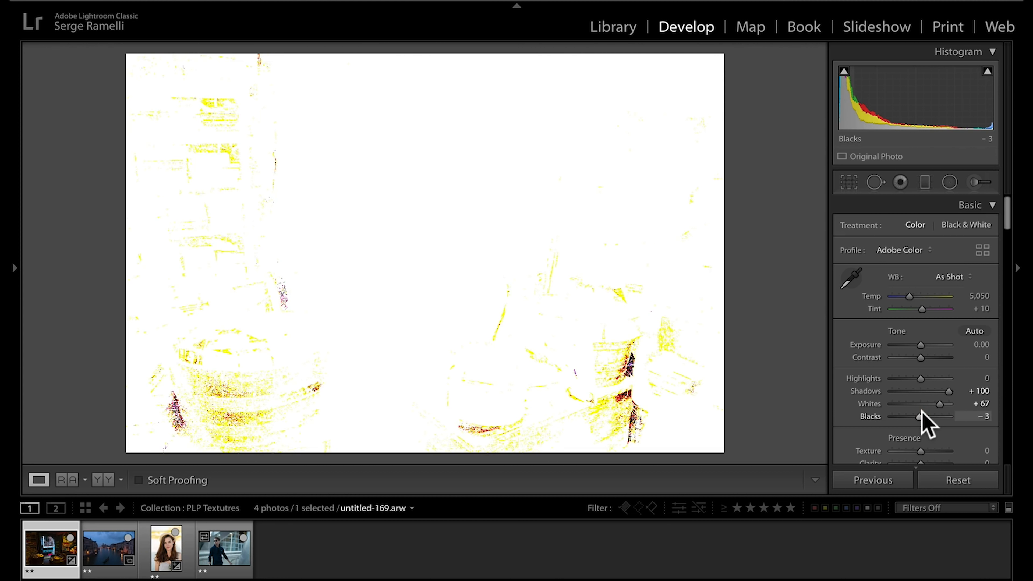
drag(921, 411, 920, 412)
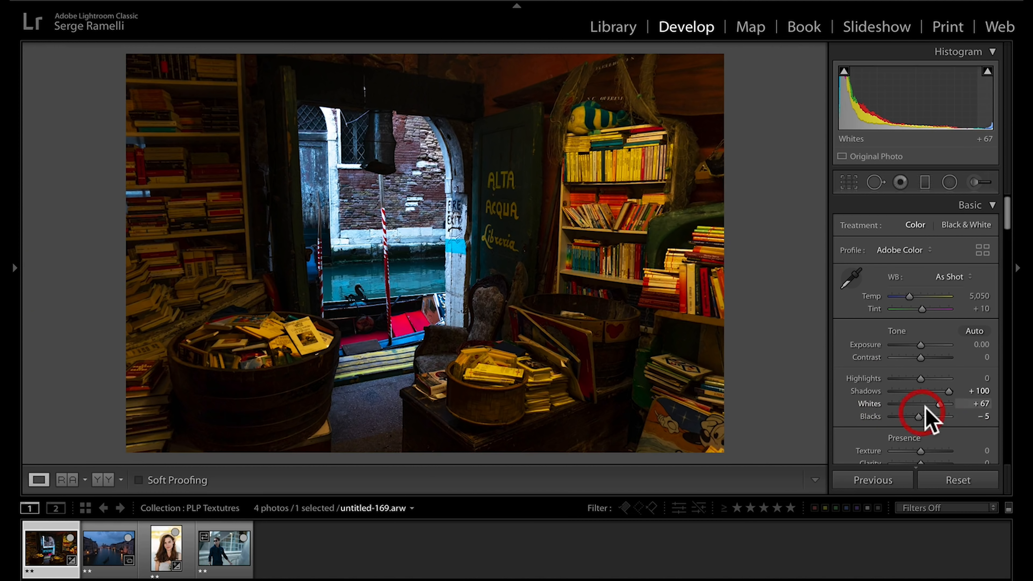
drag(920, 346, 921, 345)
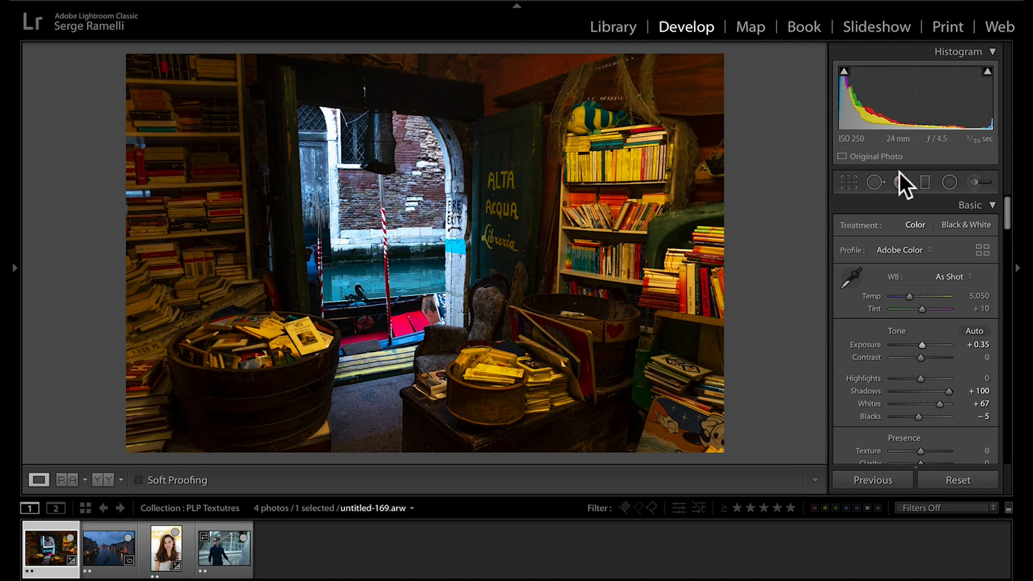
Add a radial filter over the canal doorway, narrowed and positioned so its ellipse frames the opening
click(950, 183)
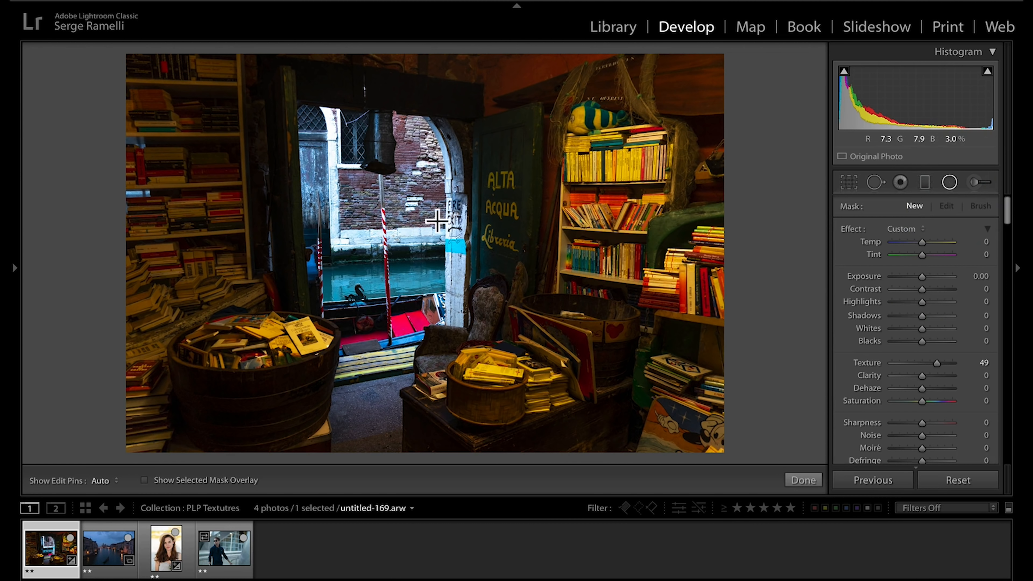
drag(403, 219, 553, 398)
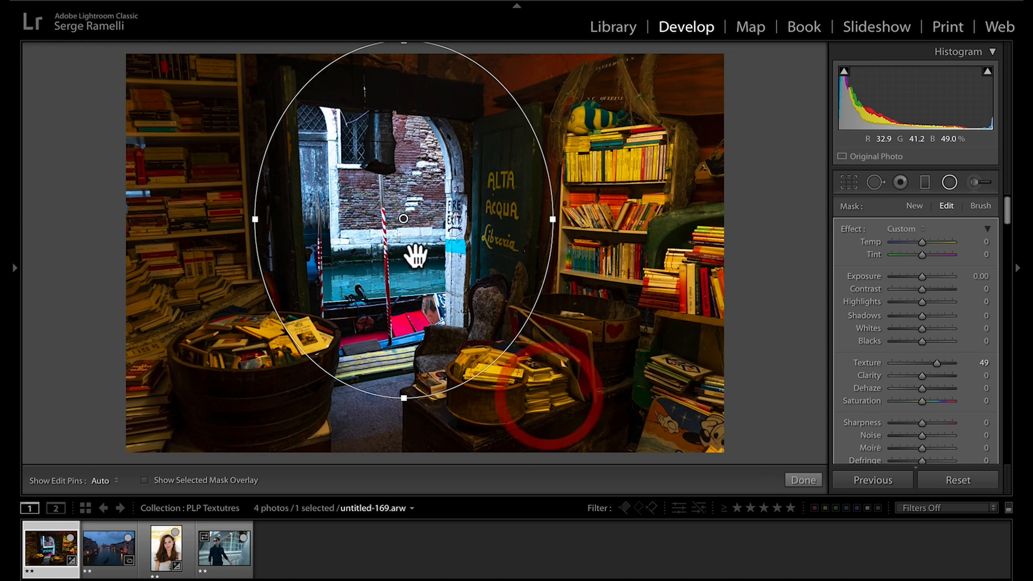
drag(553, 220, 494, 219)
drag(314, 220, 276, 219)
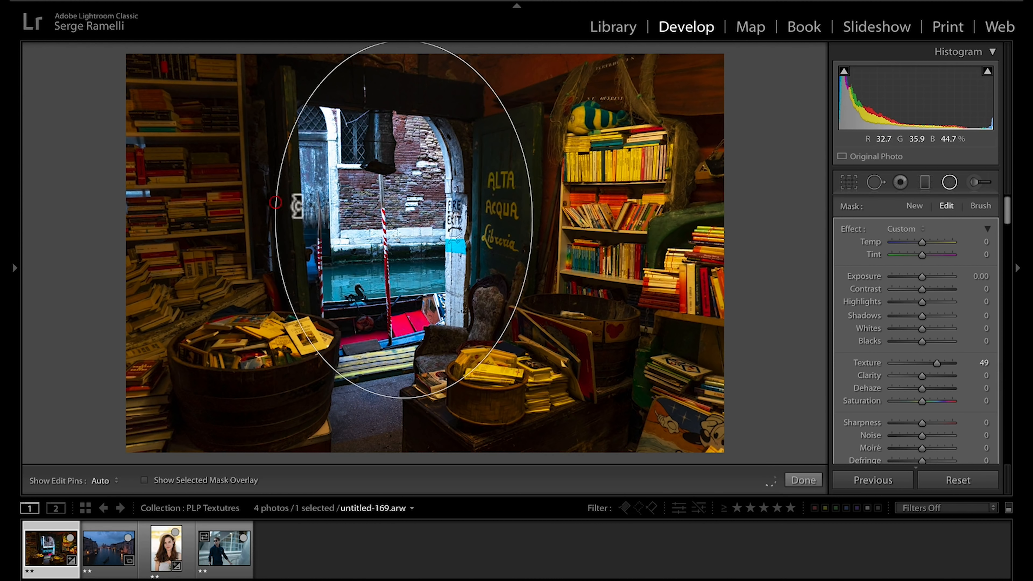
drag(399, 220, 380, 209)
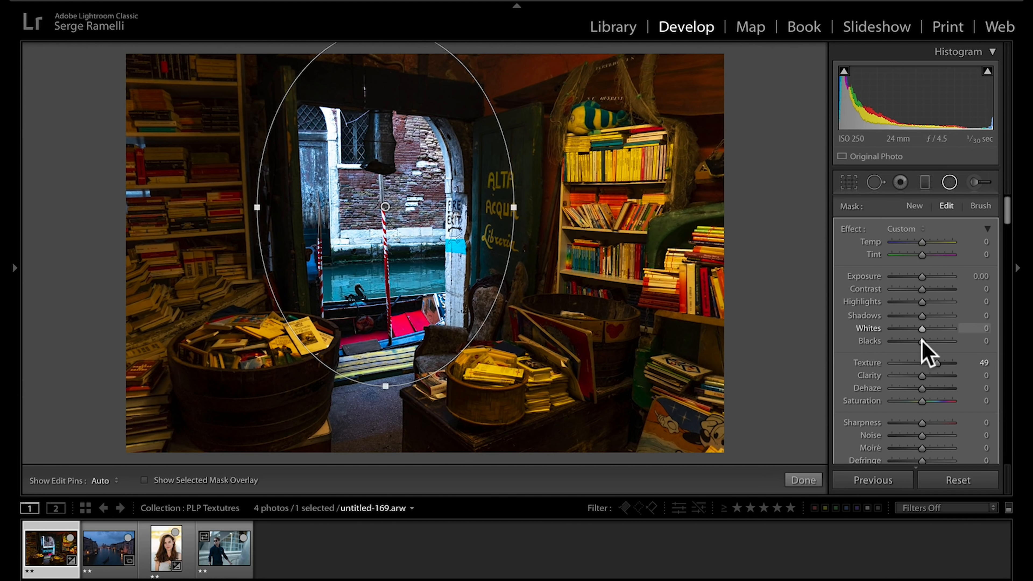
Make the radial filter affect the area outside the ellipse, with exposure 0.35 and temperature -93
scroll(929, 343, down, 5)
scroll(928, 342, down, 1)
click(890, 402)
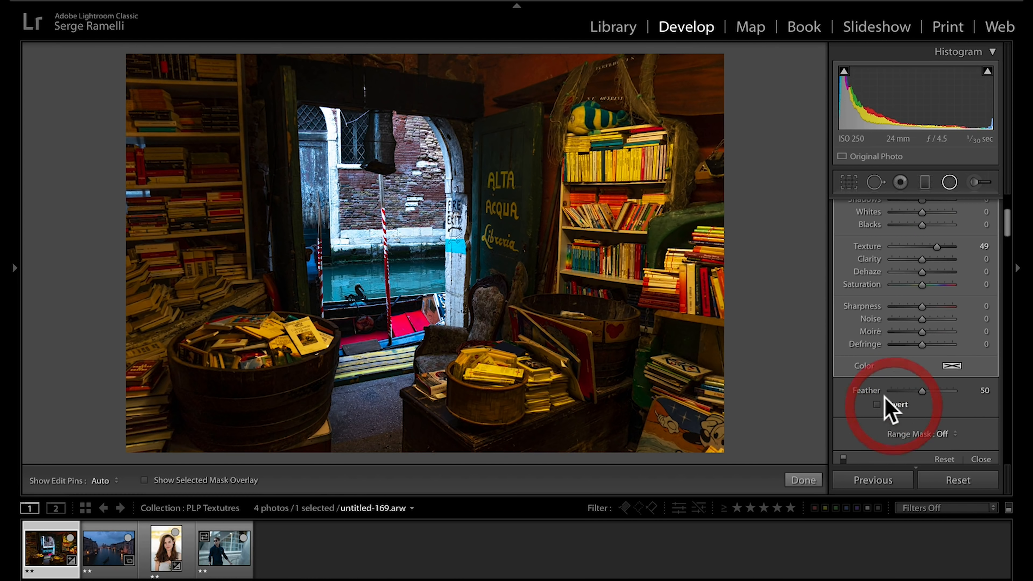
scroll(941, 362, up, 5)
mouse_move(924, 266)
mouse_down()
mouse_move(936, 269)
mouse_move(922, 269)
mouse_up()
drag(920, 233, 894, 233)
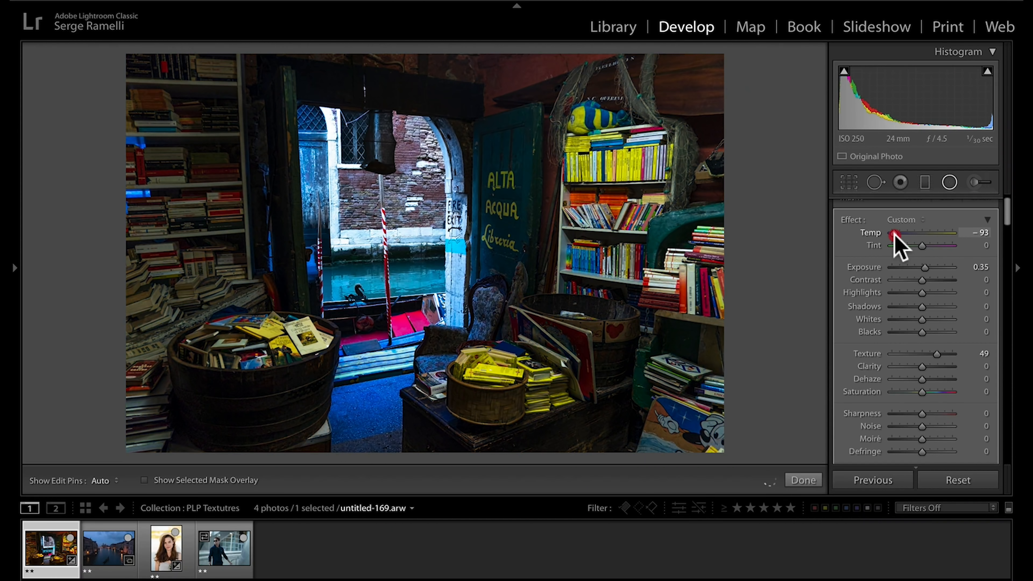
Set the radial filter's contrast to 27 and its exposure to 0.62
drag(384, 206, 514, 43)
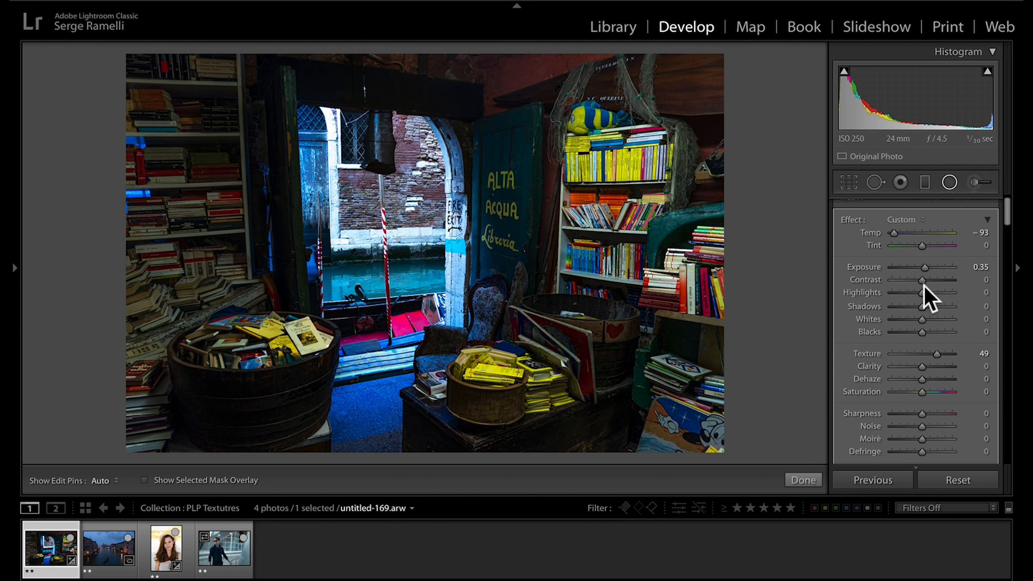
click(932, 280)
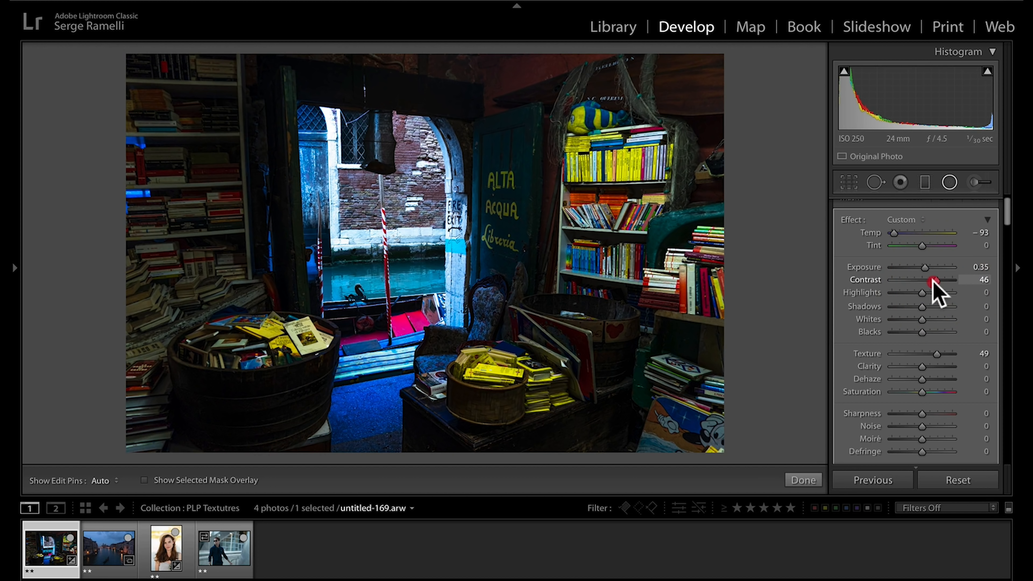
click(927, 268)
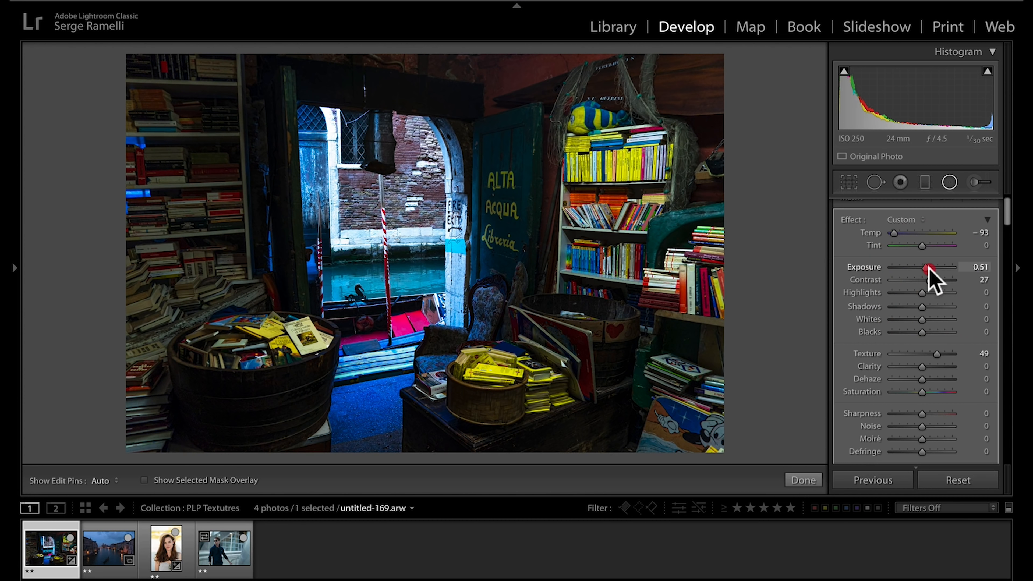
Try different texture strengths while checking the door and bookshelf up close, set the radial filter's texture to 94, and finish the filter
click(920, 354)
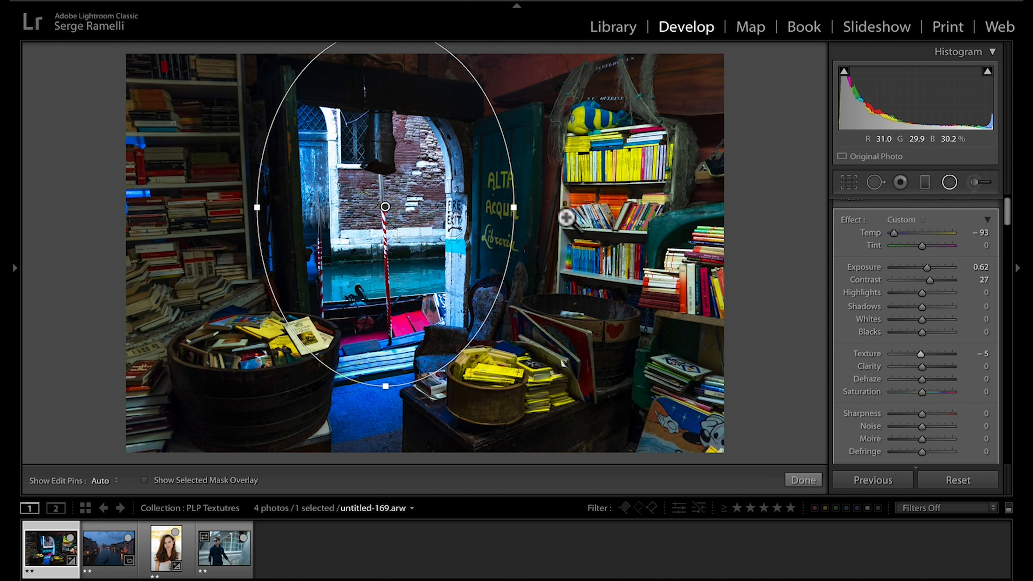
click(554, 207)
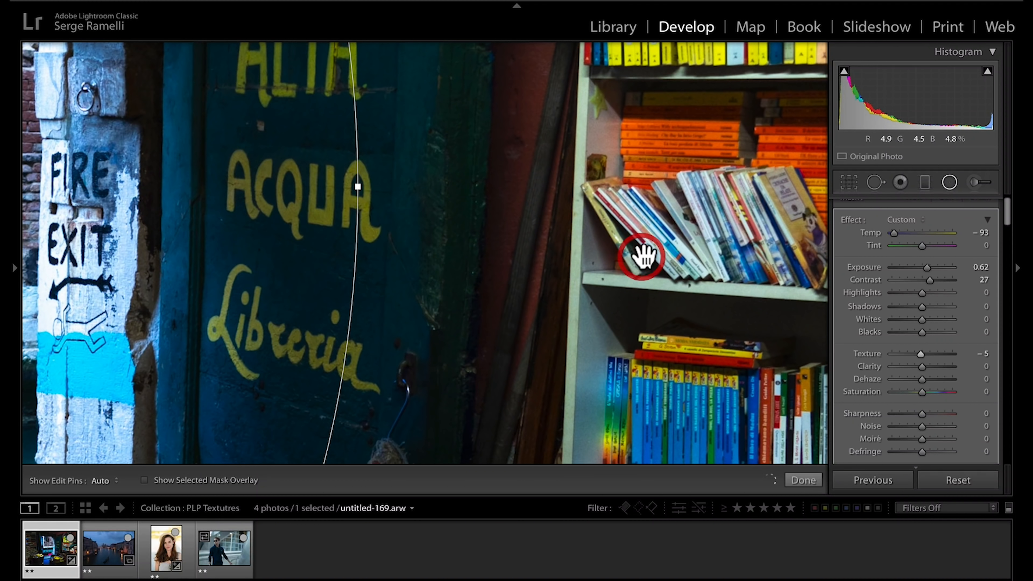
click(588, 230)
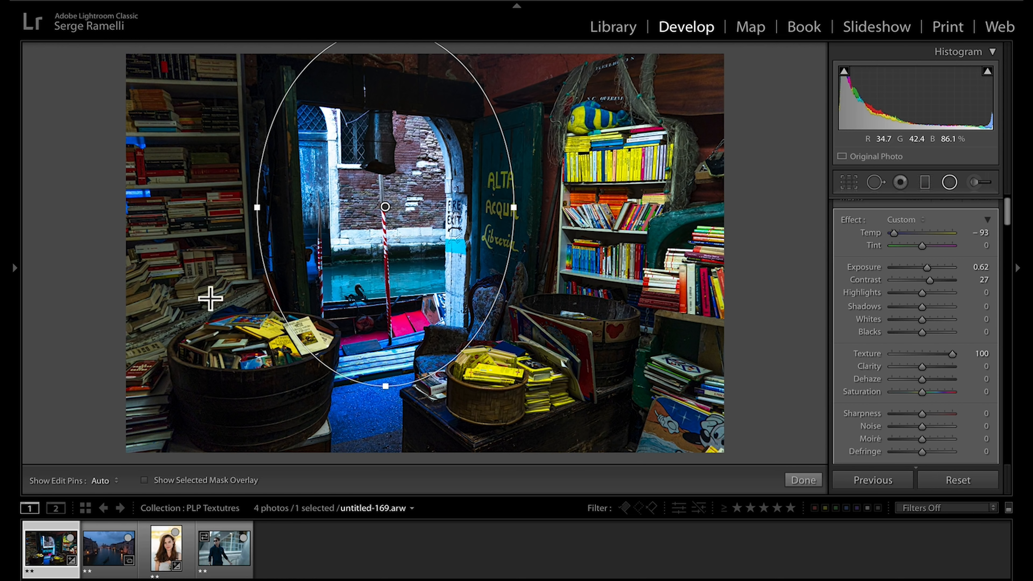
click(585, 211)
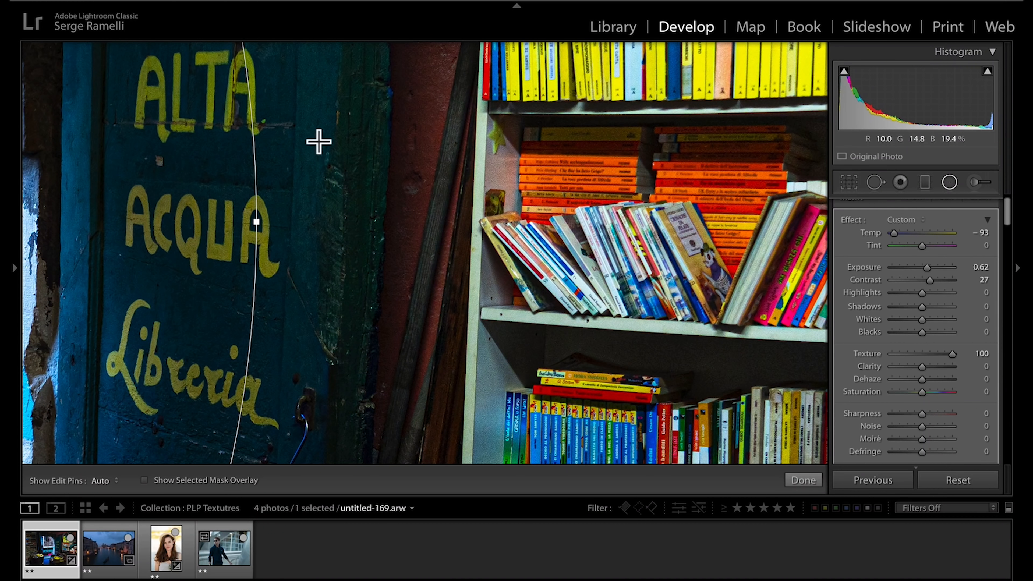
drag(951, 354, 986, 355)
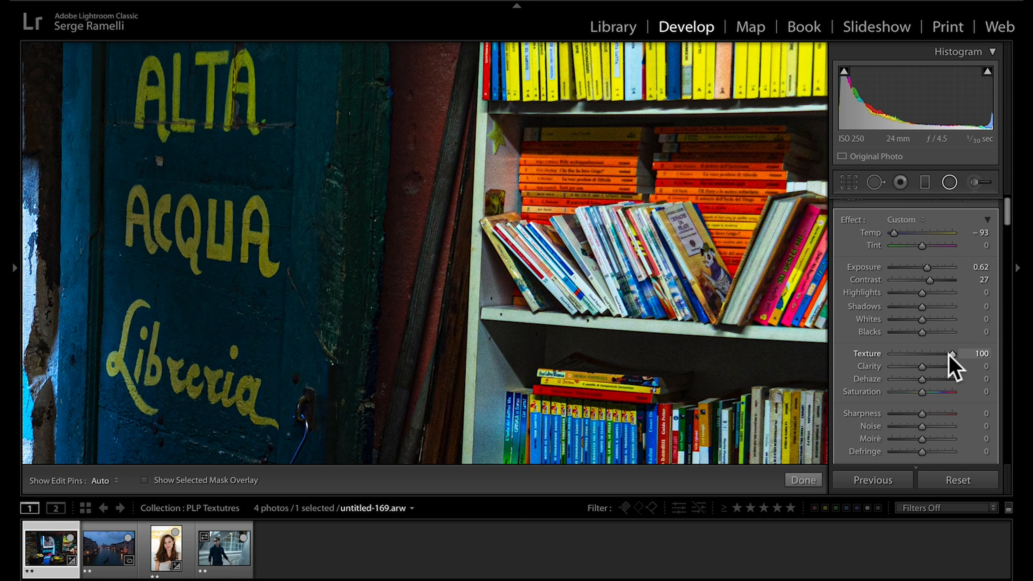
mouse_move(934, 356)
mouse_down()
mouse_move(899, 358)
mouse_move(951, 355)
mouse_up()
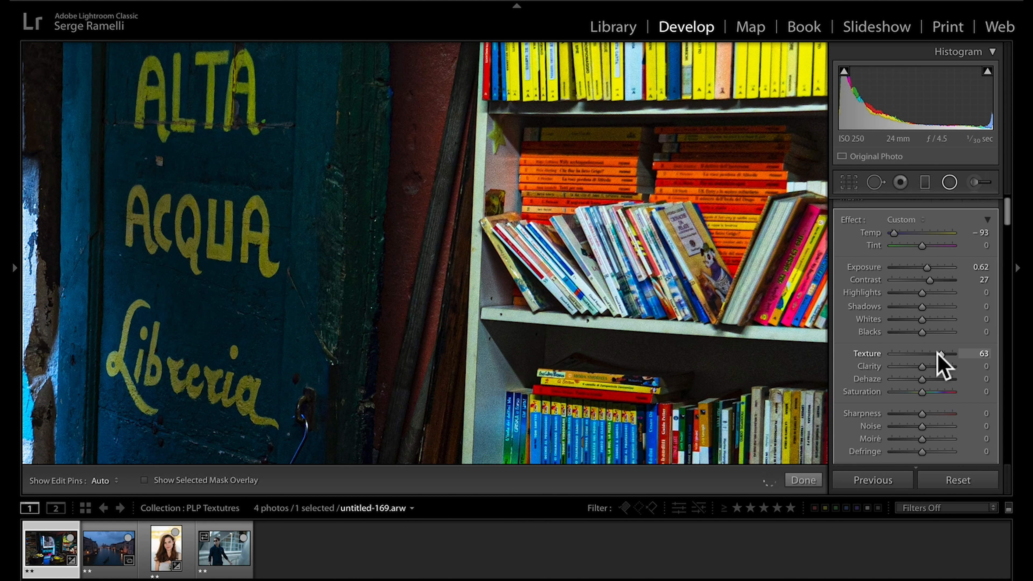
click(415, 196)
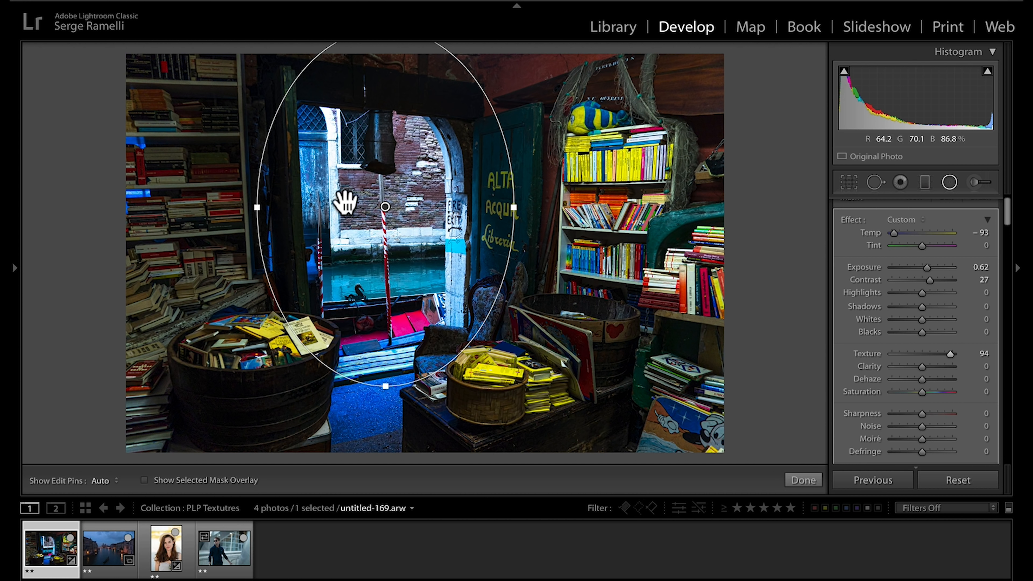
click(803, 479)
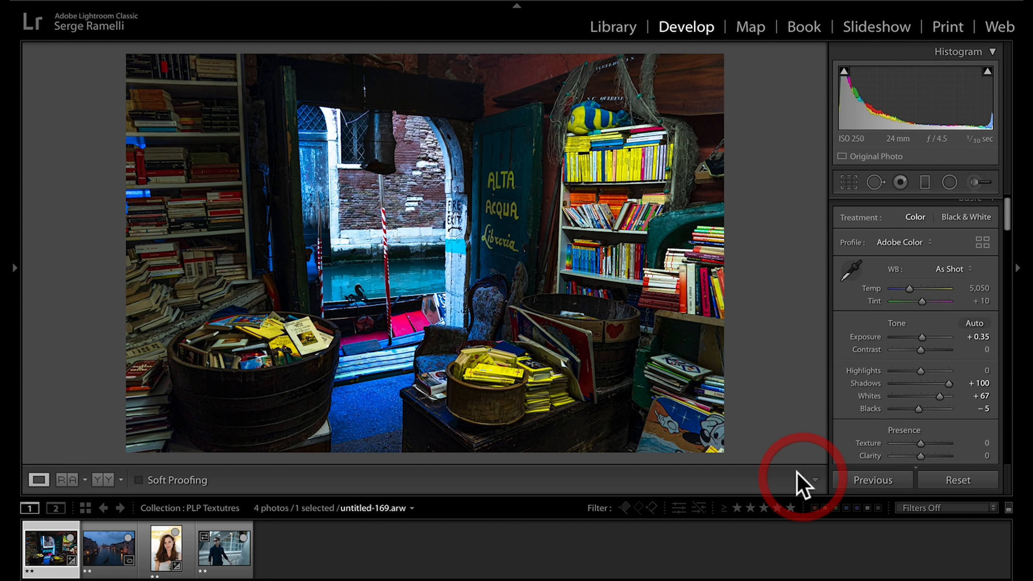
Set the whole photo's contrast to +30 and tint to +27
drag(923, 349, 934, 351)
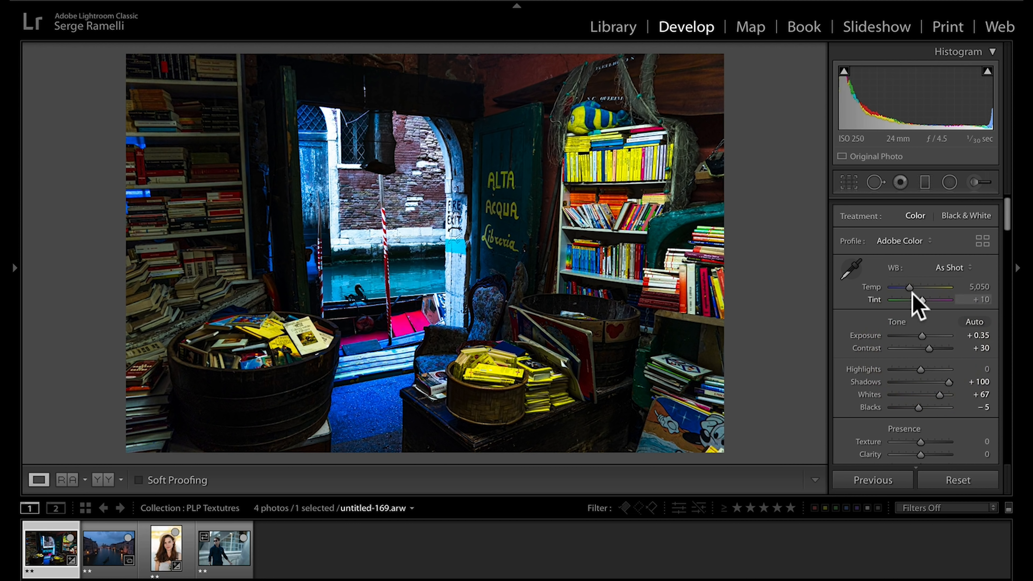
drag(922, 300, 926, 300)
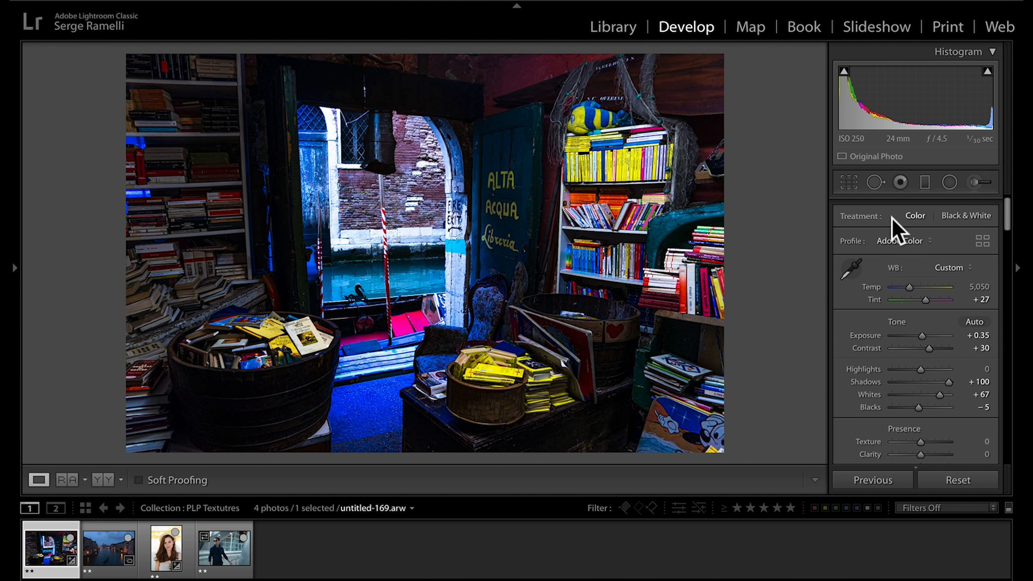
Brighten the bookshelves and barrel on the photo's left side with an Adjustment Brush using the Exposure effect at 0.92
click(976, 181)
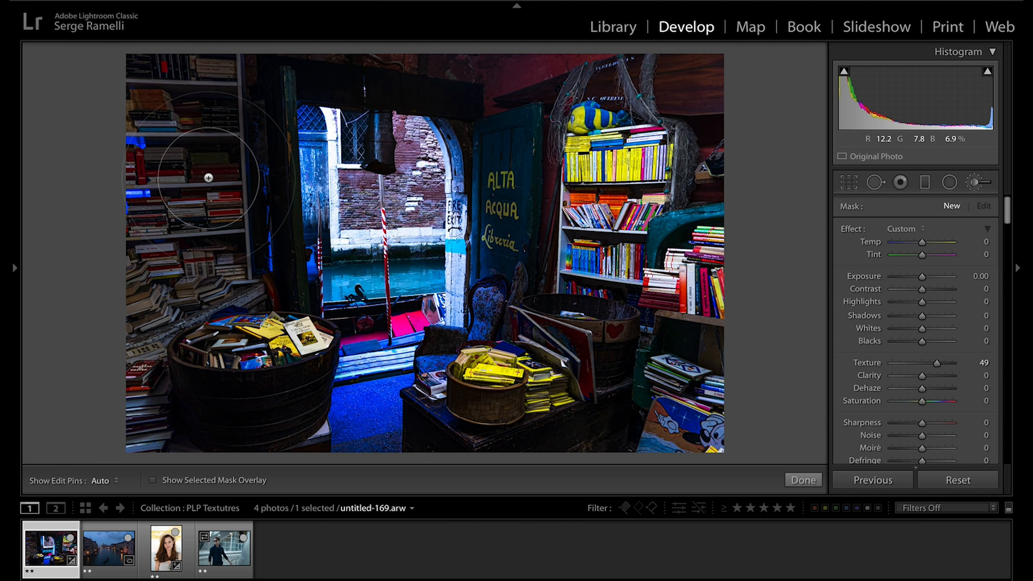
click(920, 228)
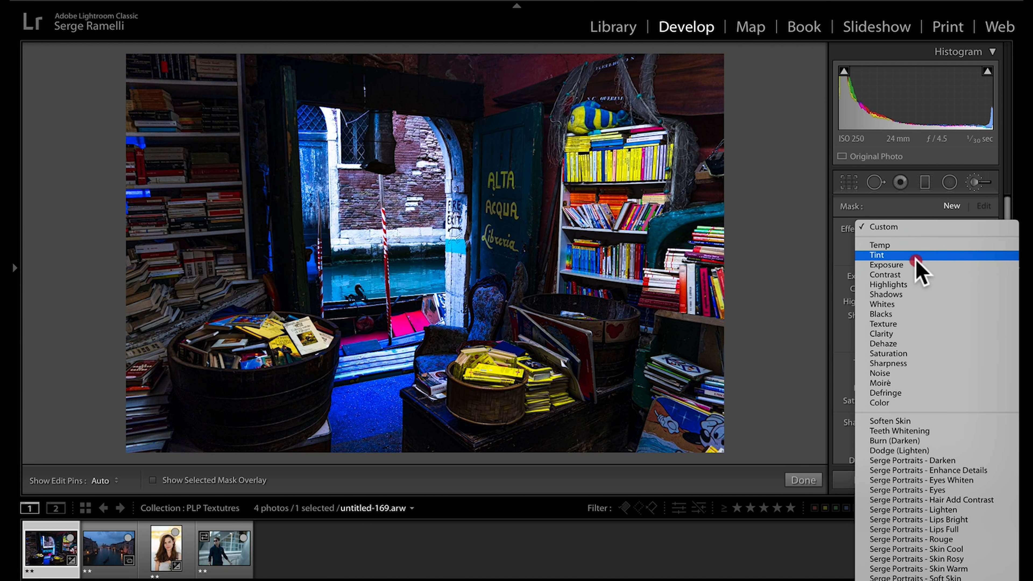
click(918, 267)
double_click(853, 229)
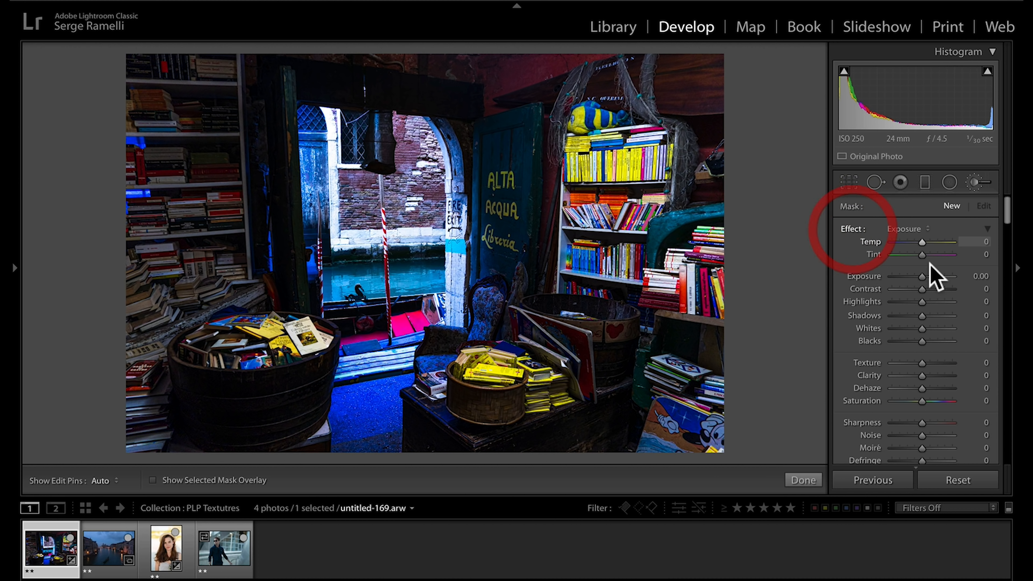
drag(921, 277, 930, 275)
mouse_move(196, 155)
mouse_down()
mouse_move(189, 302)
mouse_move(169, 197)
mouse_move(234, 285)
mouse_move(227, 387)
mouse_up()
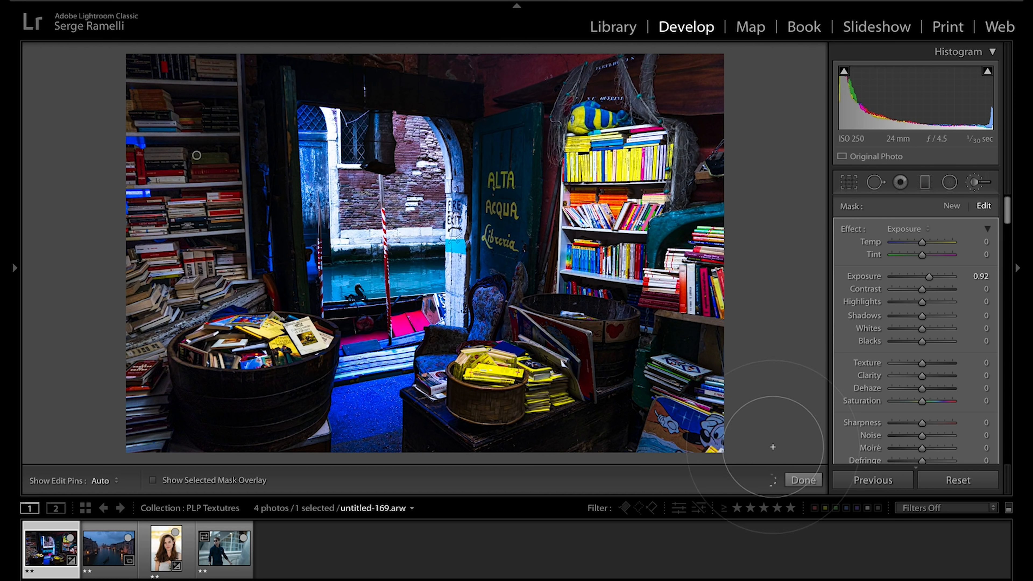
click(805, 480)
Add a post-crop vignette with an amount of -14
scroll(920, 350, down, 15)
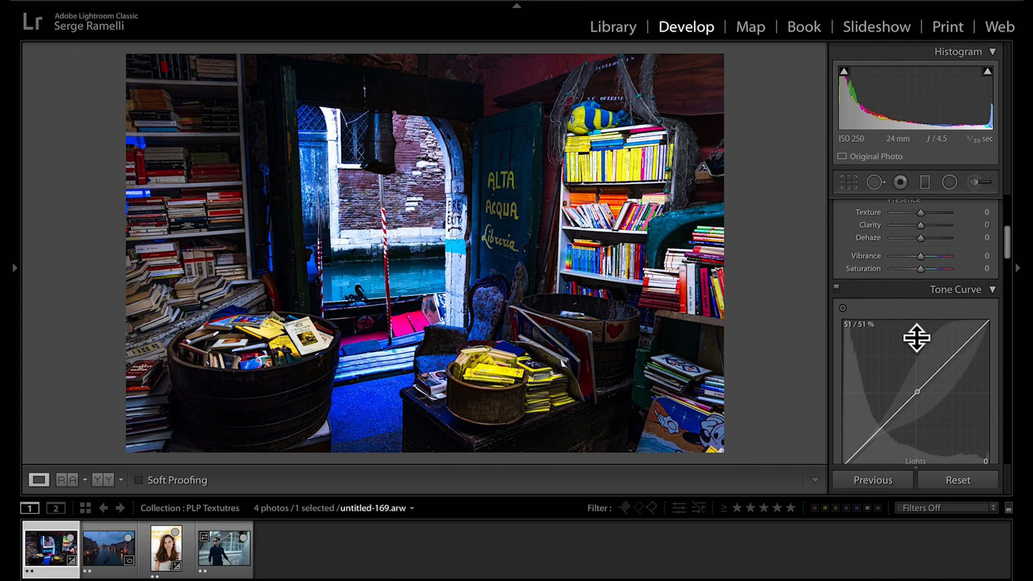
scroll(920, 331, down, 4)
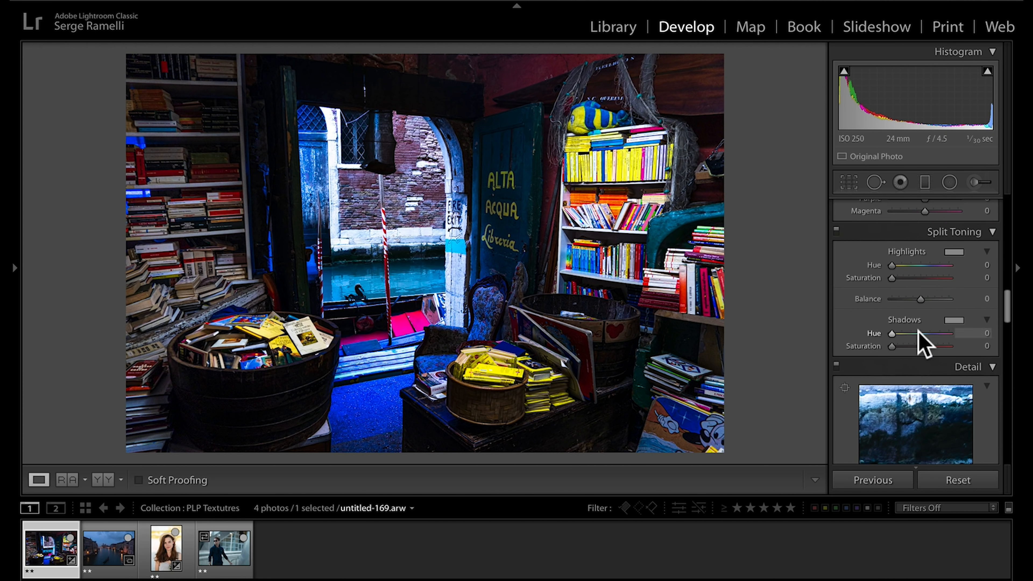
scroll(923, 342, down, 10)
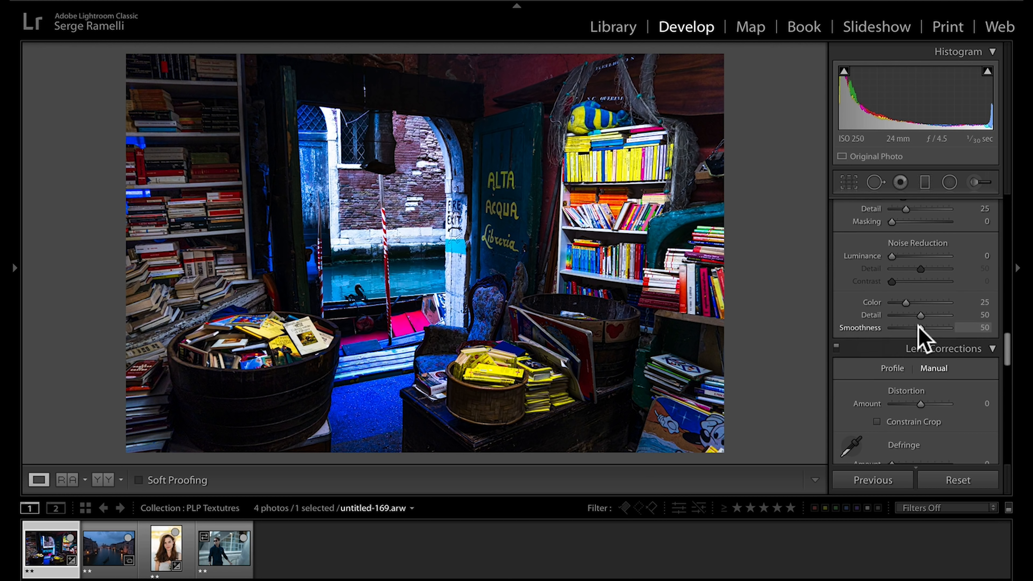
scroll(920, 354, down, 8)
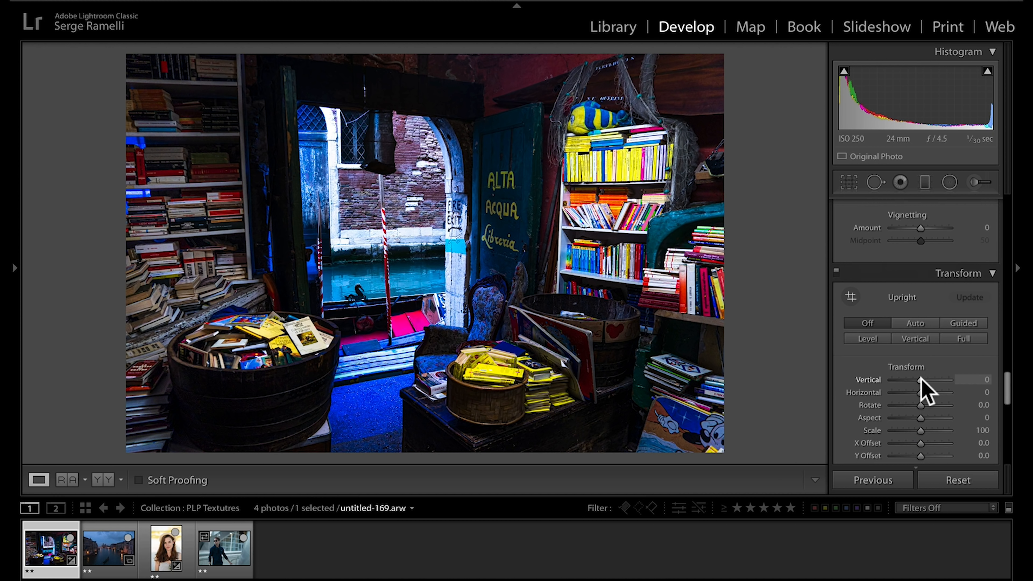
drag(919, 388, 916, 388)
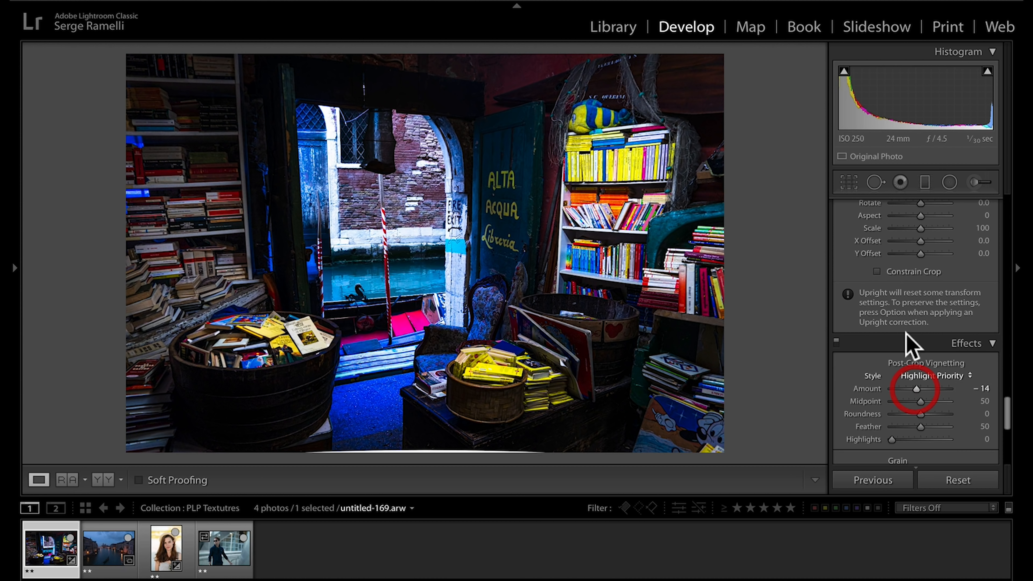
Reselect the radial filter around the doorway and set its temperature to -44
scroll(934, 300, up, 20)
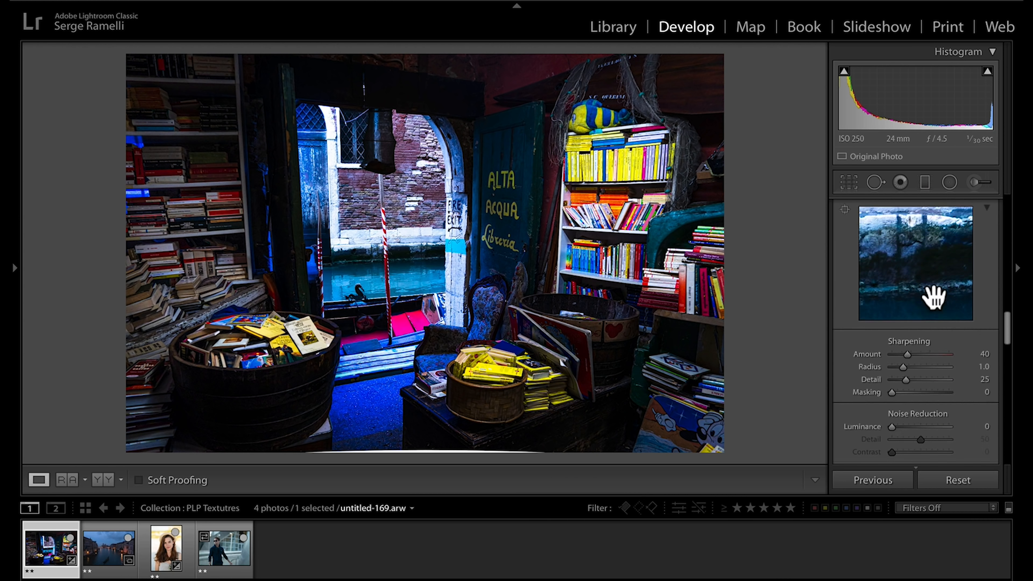
scroll(931, 293, up, 10)
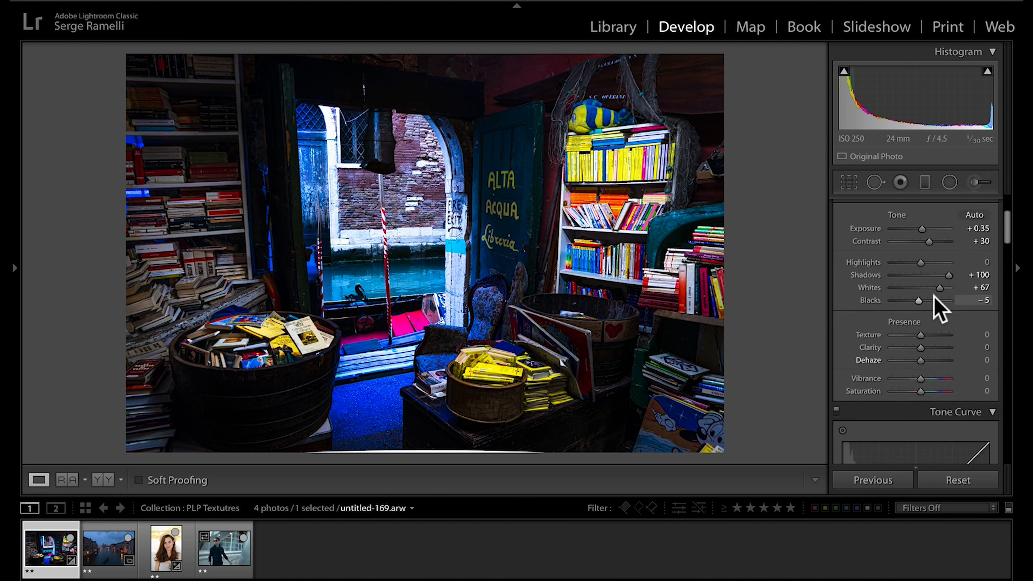
click(947, 181)
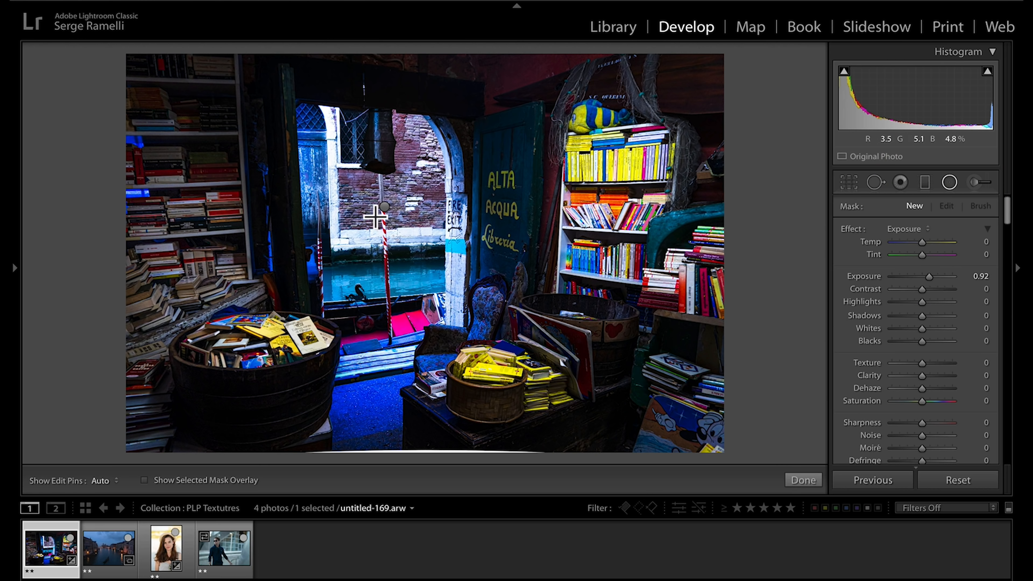
drag(383, 208, 491, 378)
click(901, 243)
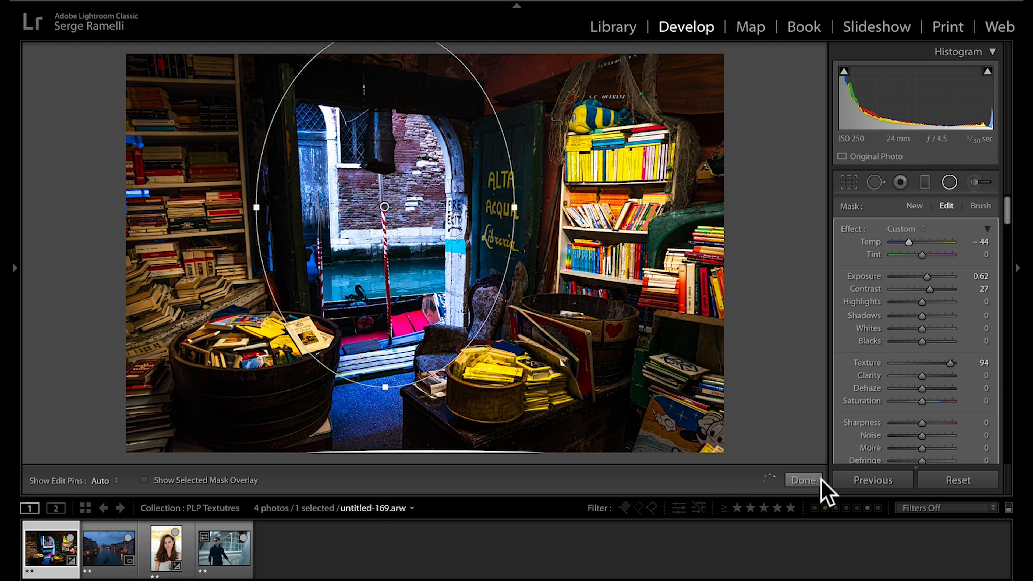
Finish the radial filter, compare the bookshop photo with its unedited version and examine the bookshelves up close
click(809, 481)
key(backslash)
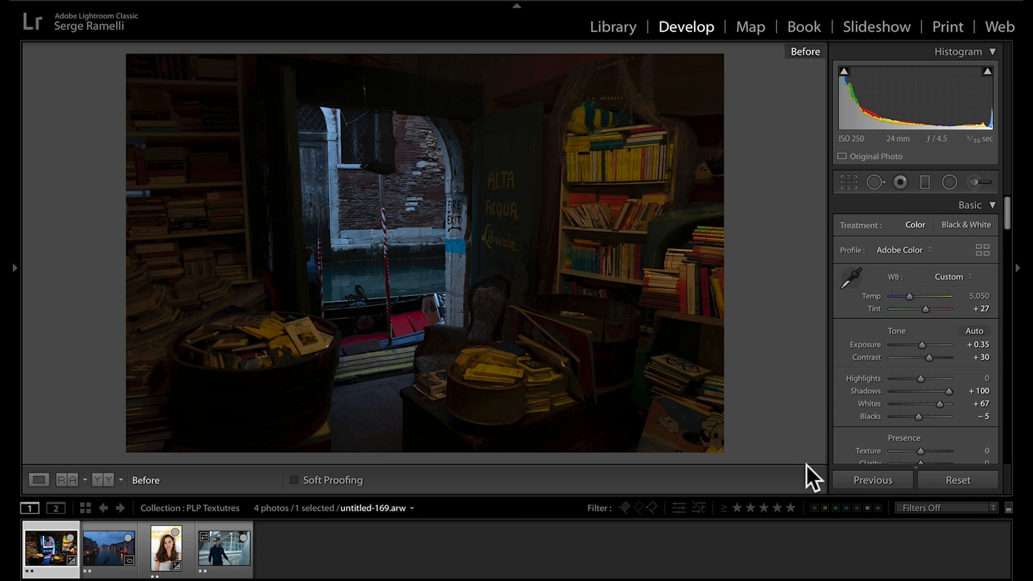
key(backslash)
click(616, 272)
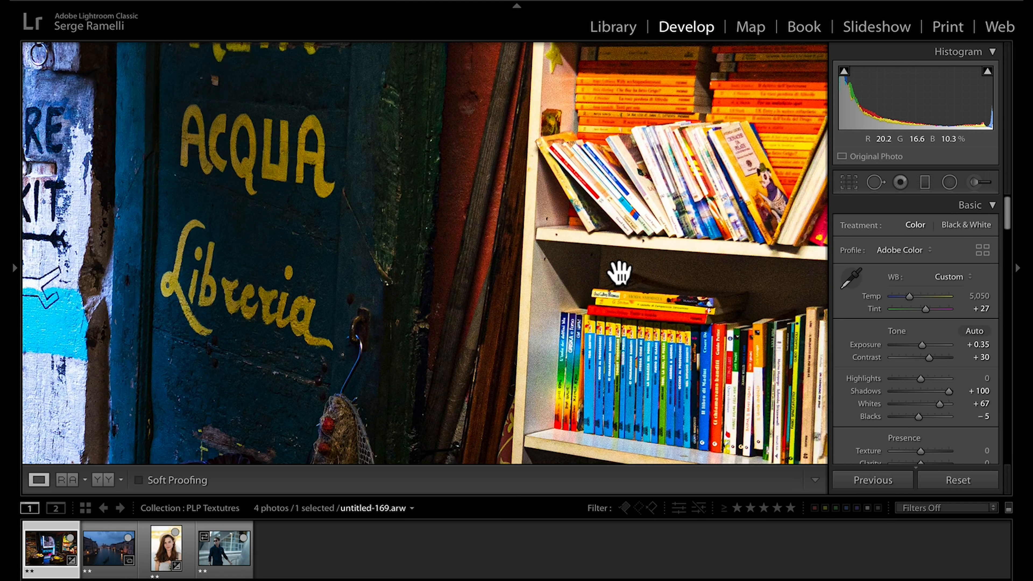
drag(629, 274, 680, 332)
click(477, 289)
click(618, 269)
Set the bookshop photo's sharpening amount to 89
drag(1014, 231, 1017, 413)
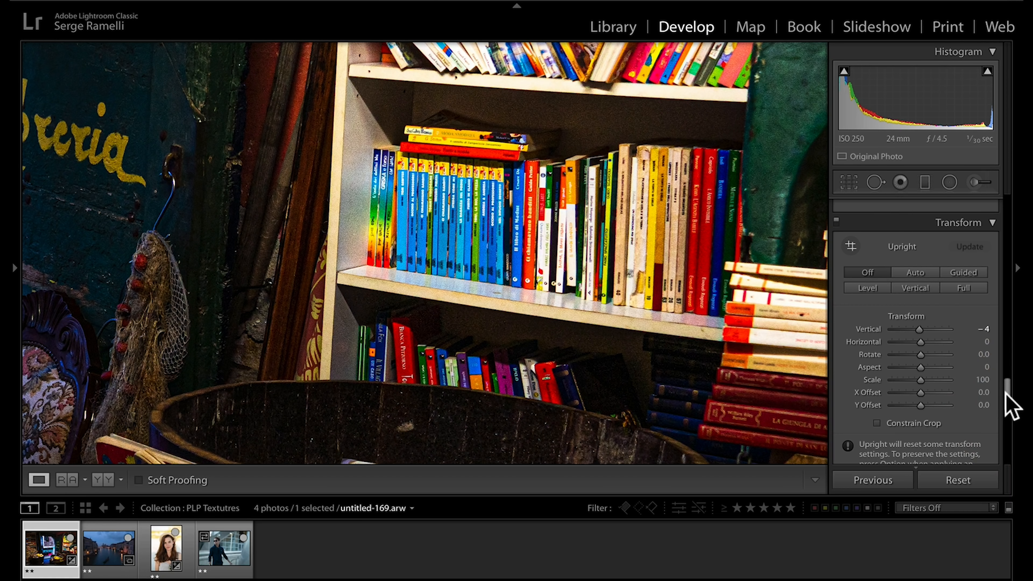
drag(1006, 394, 1005, 330)
click(911, 284)
drag(913, 287, 930, 288)
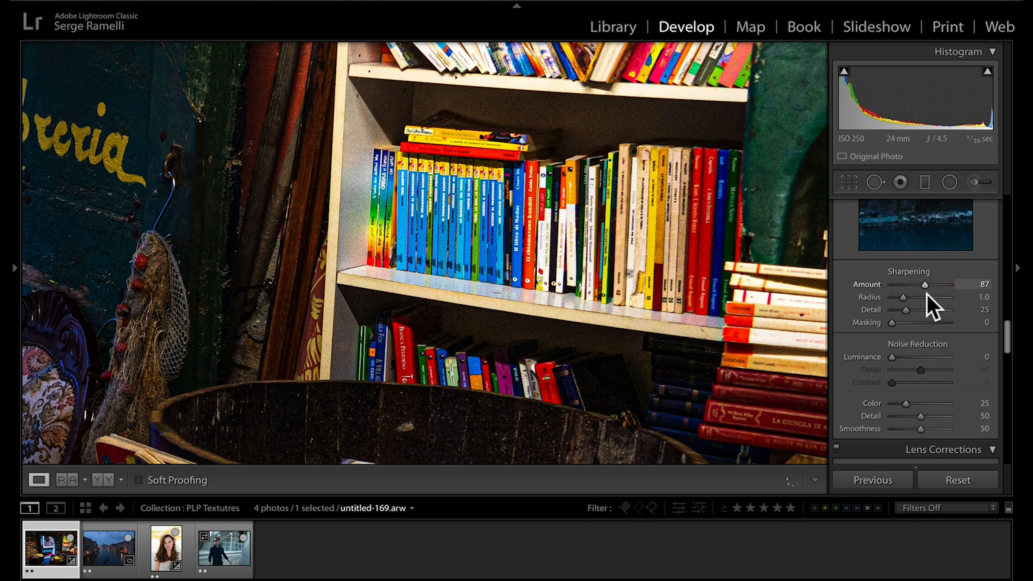
drag(925, 285, 923, 286)
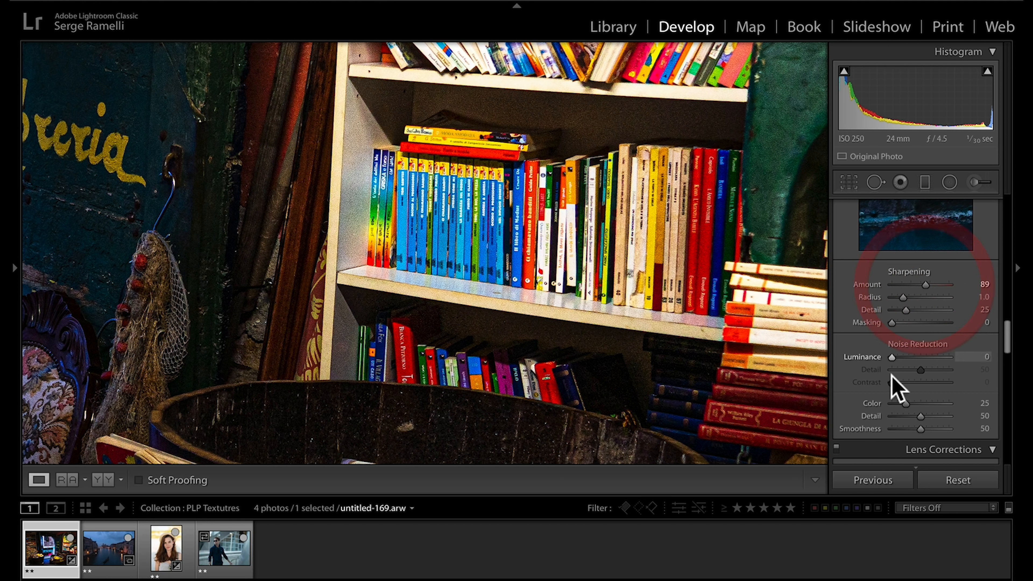
Set luminance noise reduction to 11 and sharpening masking to 50, checking the result on the doorway
drag(891, 357, 900, 357)
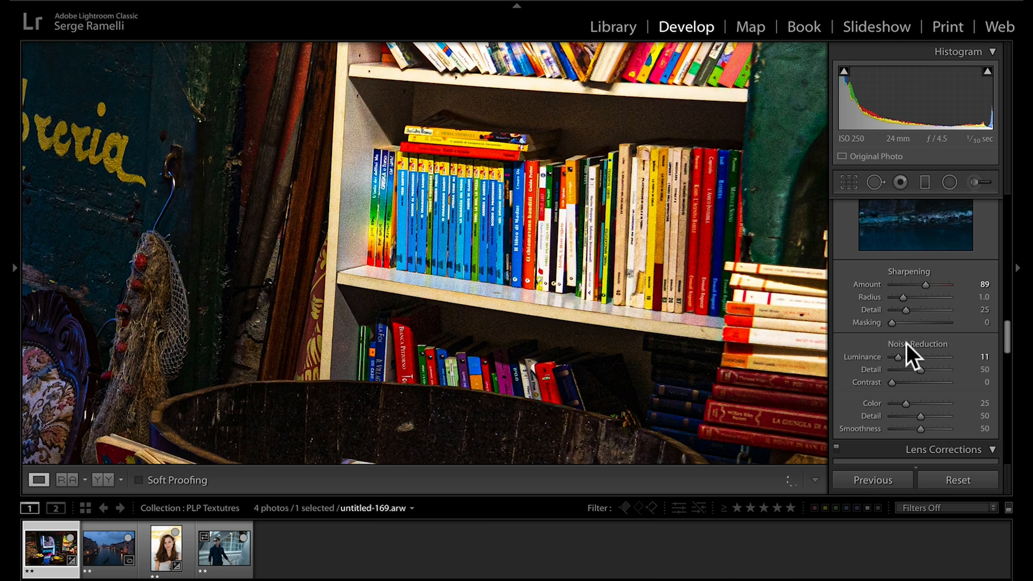
click(921, 322)
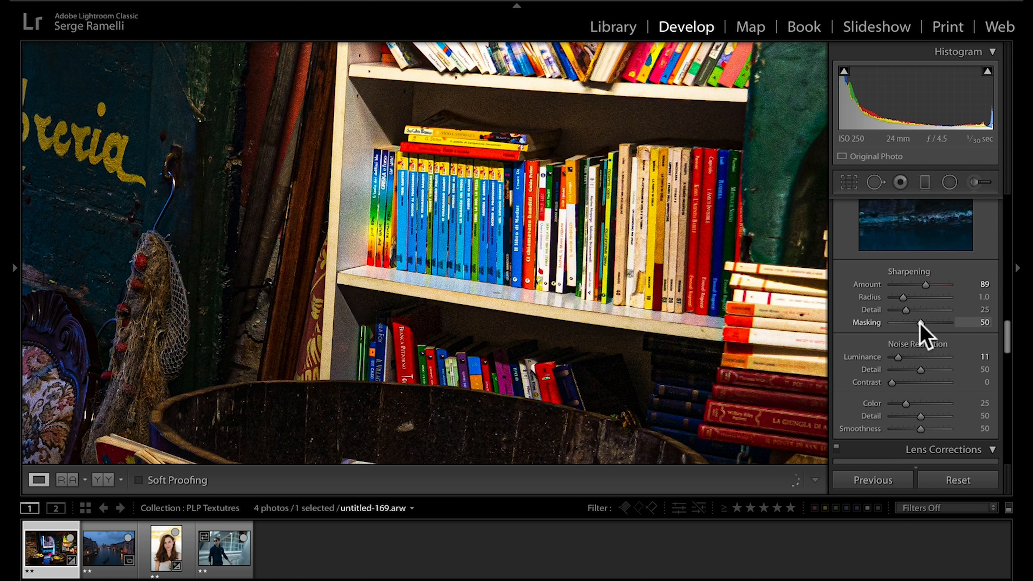
click(196, 249)
click(430, 260)
click(431, 259)
click(432, 259)
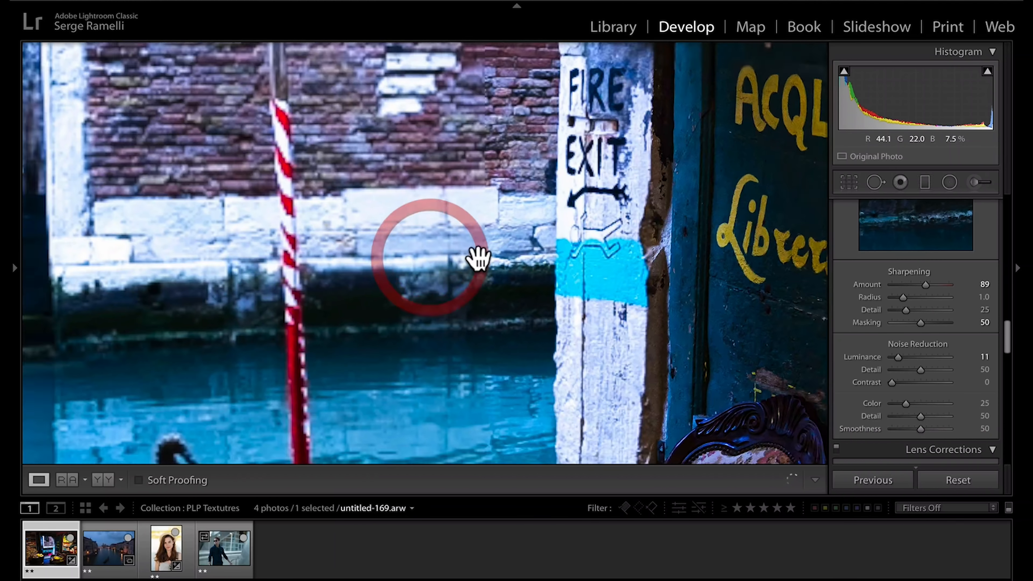
click(657, 252)
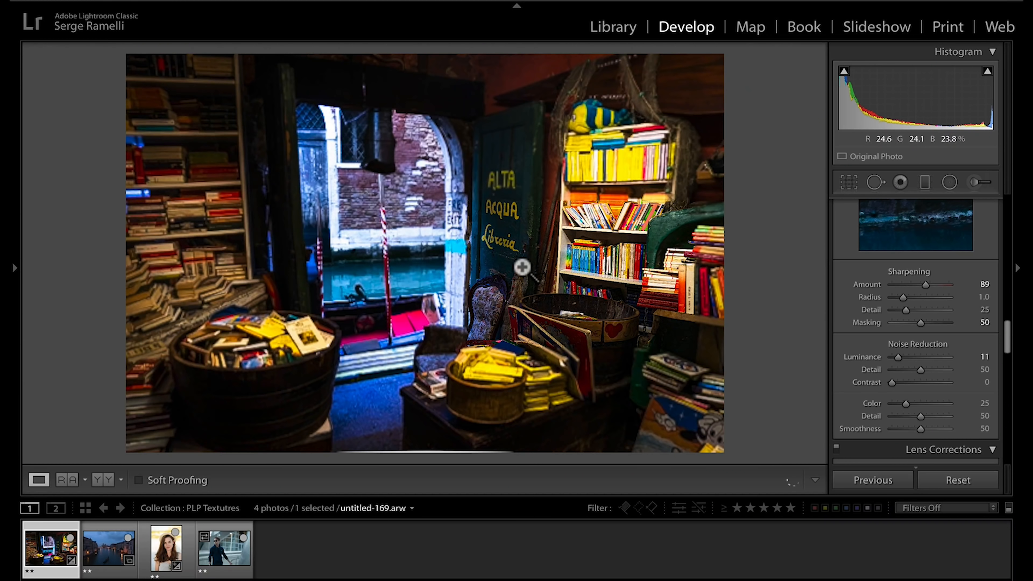
Open the dusk canal photo and set highlights to -74, shadows to +100, whites to +52 and blacks to -36
click(102, 541)
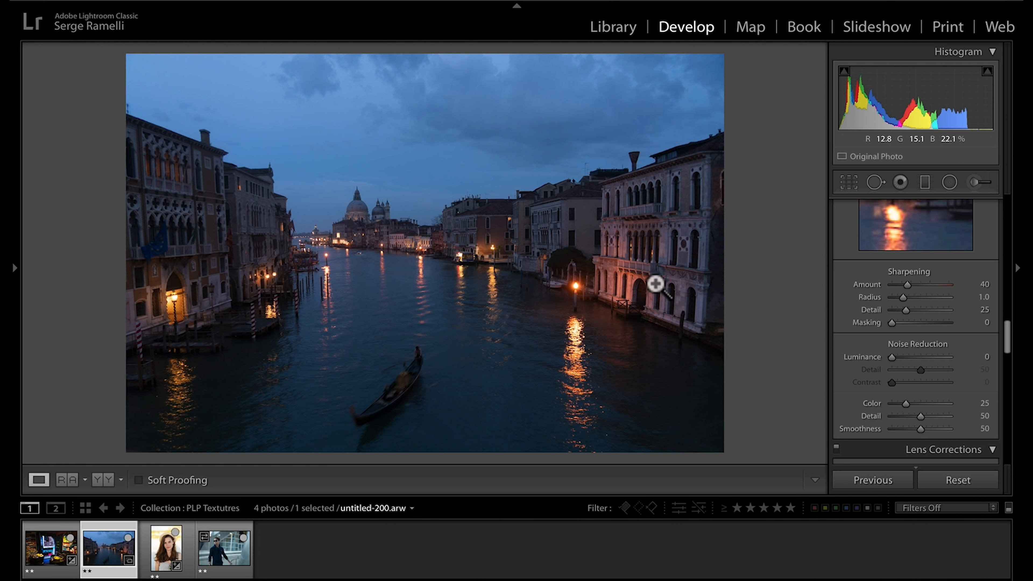
scroll(935, 316, up, 15)
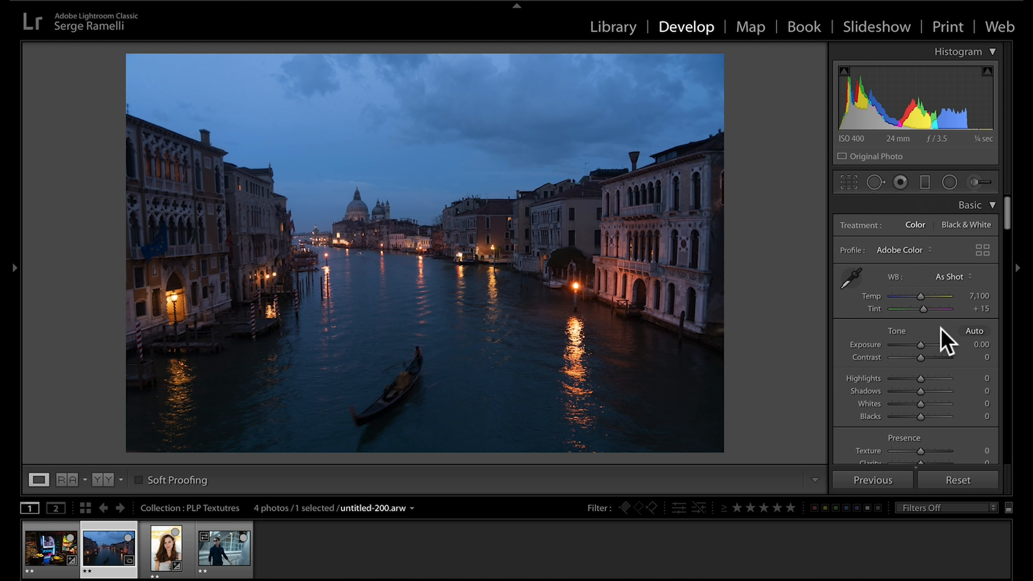
drag(940, 392, 908, 379)
drag(899, 379, 900, 379)
click(919, 417)
drag(918, 419, 937, 404)
alt+click(909, 417)
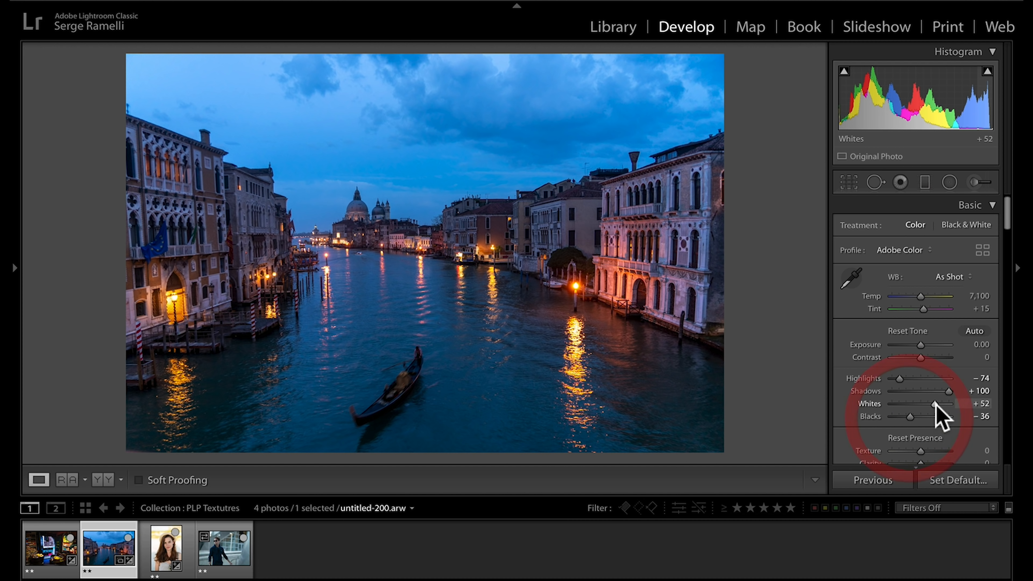
alt+click(935, 404)
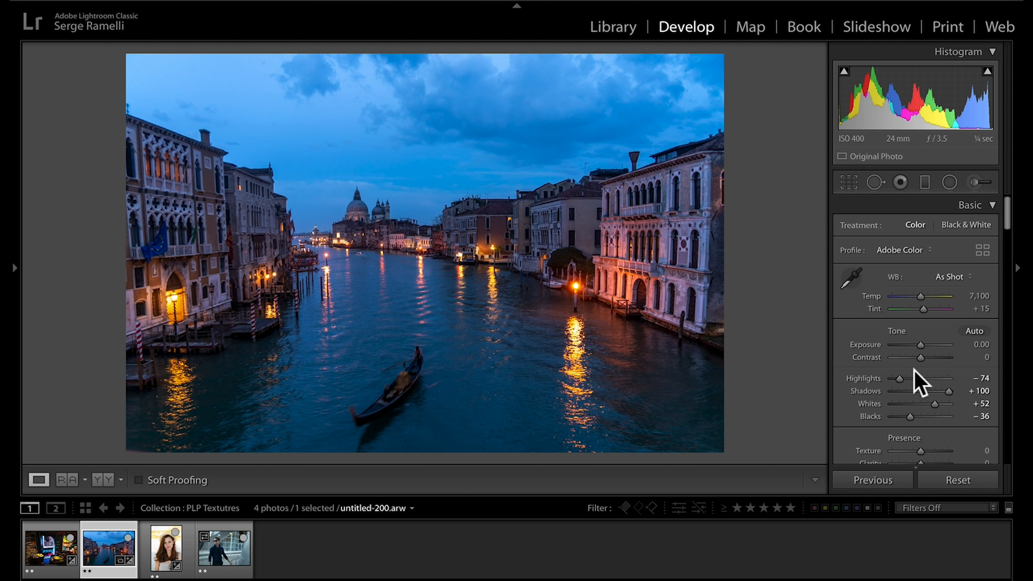
Set the canal photo's tint to +36 and its overall texture to +100
drag(928, 310, 928, 310)
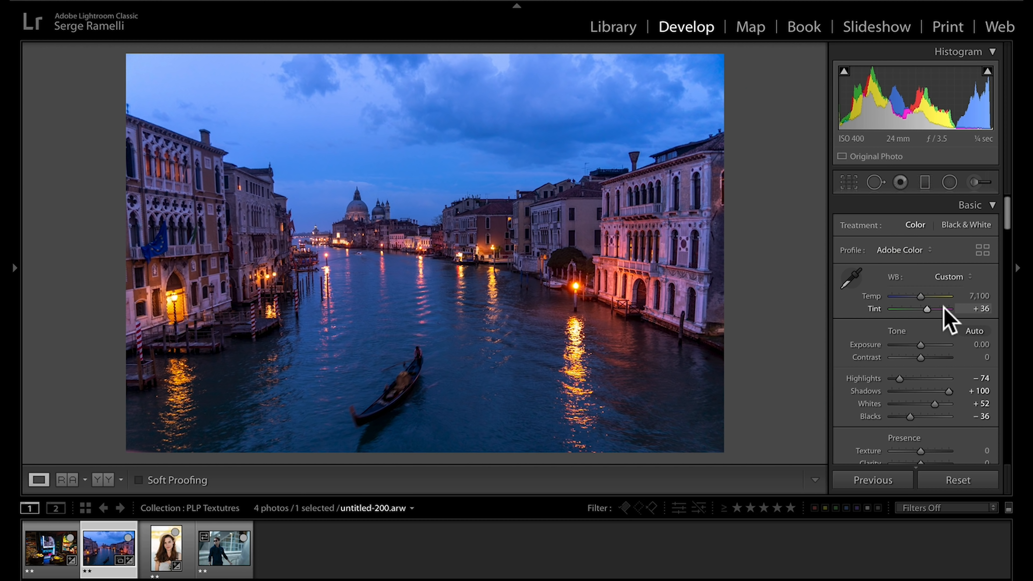
scroll(947, 317, down, 5)
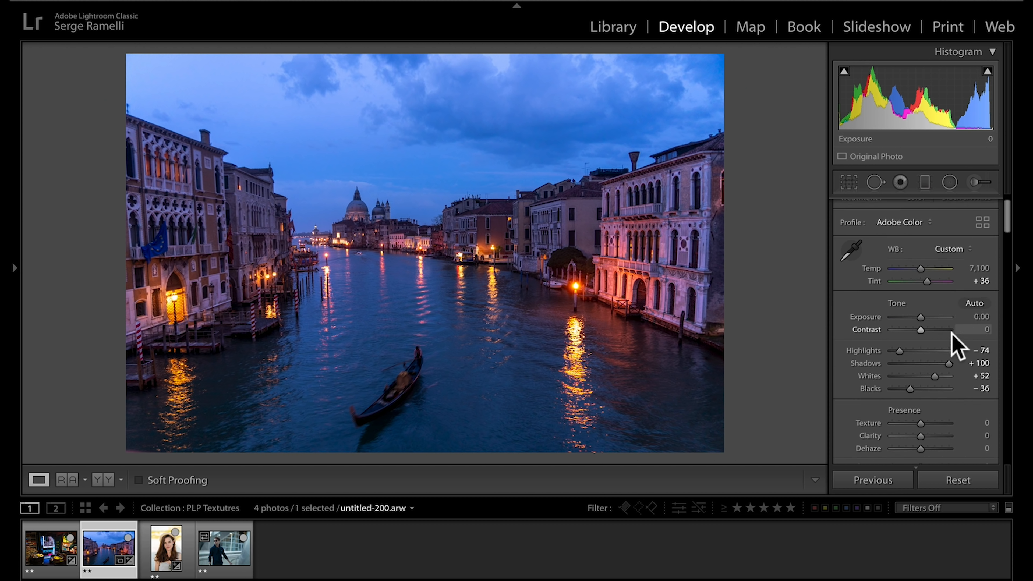
drag(941, 351, 980, 352)
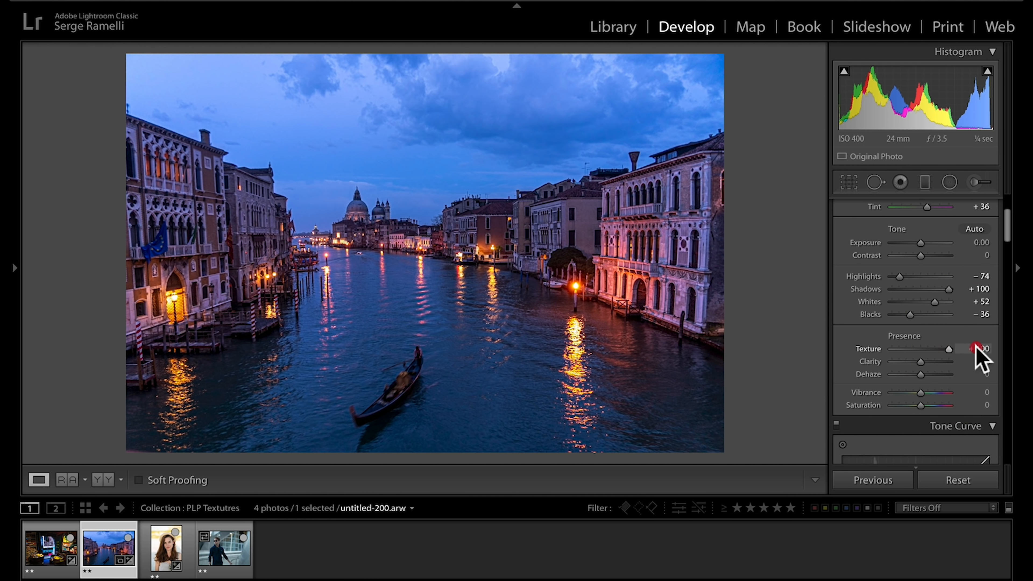
Examine up close how the strong texture affects the canal photo's water, buildings and sky
click(537, 332)
drag(537, 333, 615, 283)
drag(459, 249, 511, 369)
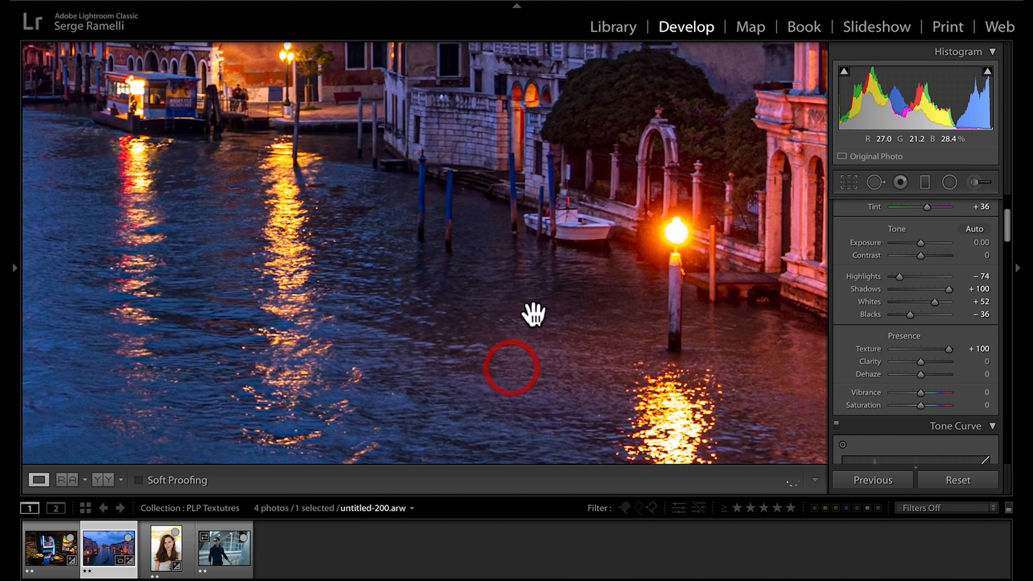
drag(424, 352, 557, 273)
drag(316, 307, 555, 321)
drag(276, 270, 530, 293)
drag(358, 237, 464, 285)
drag(452, 245, 507, 322)
drag(559, 265, 533, 330)
drag(610, 255, 584, 311)
drag(756, 234, 537, 346)
drag(623, 191, 660, 343)
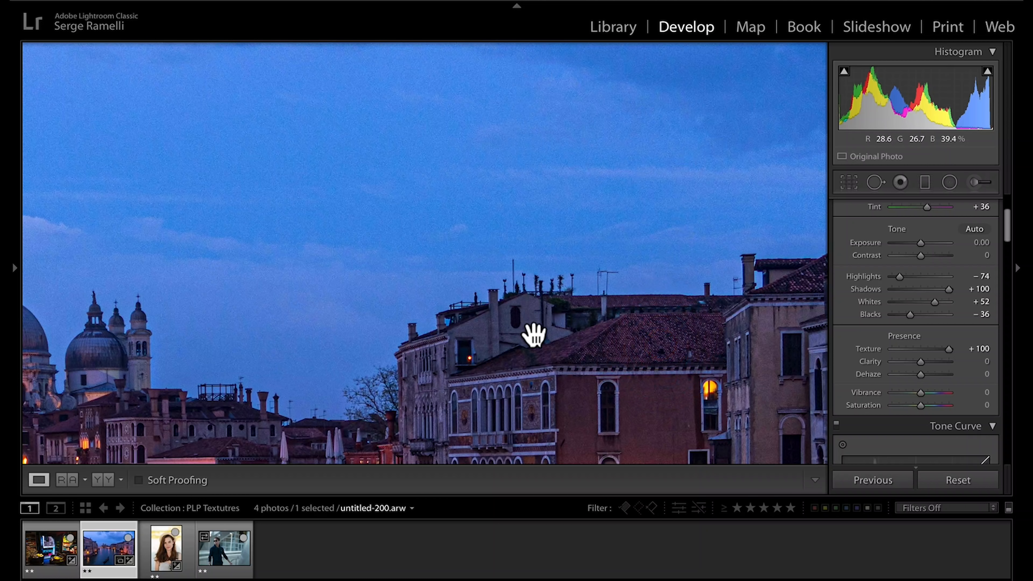
drag(533, 330, 516, 144)
drag(496, 330, 518, 199)
drag(419, 373, 427, 319)
click(427, 318)
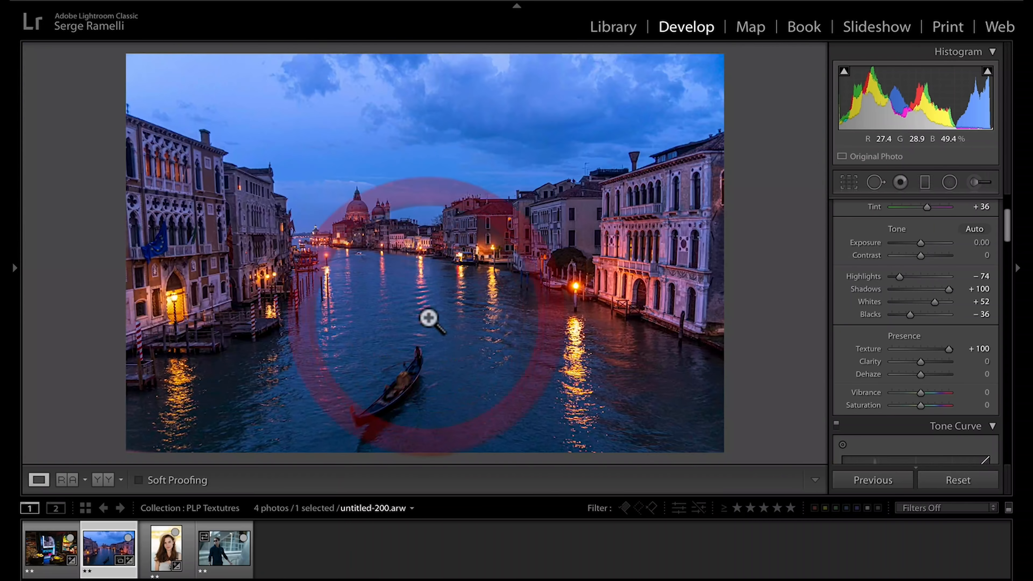
Paint the buildings with an Adjustment Brush at texture 100, and the water and sky with a new brush at texture -100
key(k)
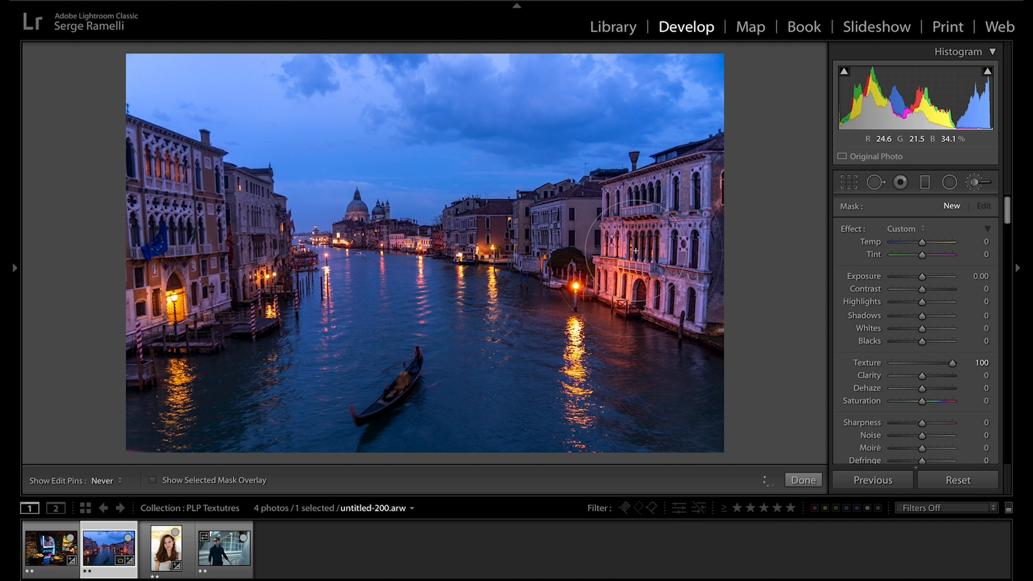
mouse_move(270, 271)
mouse_down()
mouse_move(254, 238)
mouse_move(175, 259)
mouse_move(179, 221)
mouse_up()
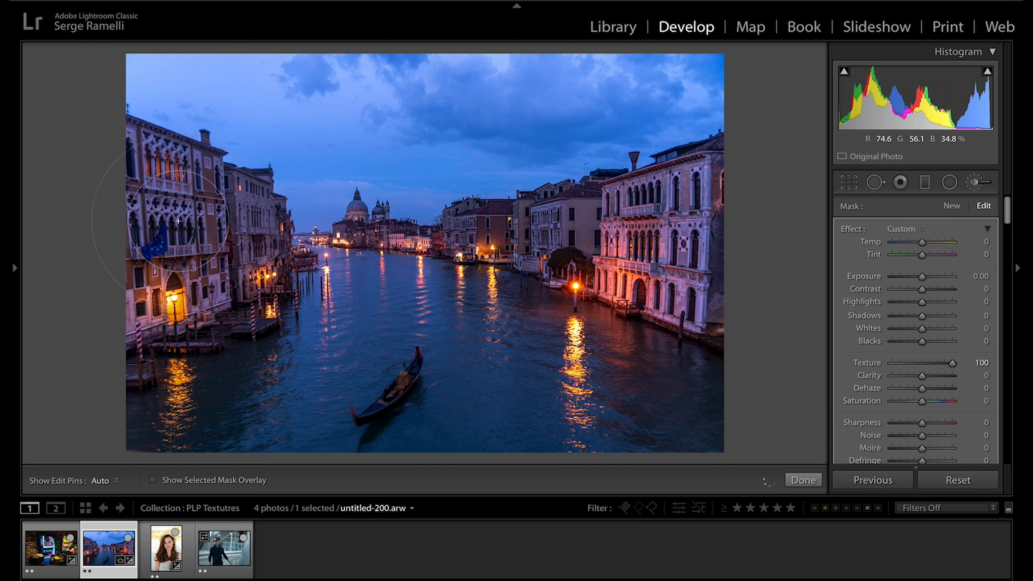
click(954, 206)
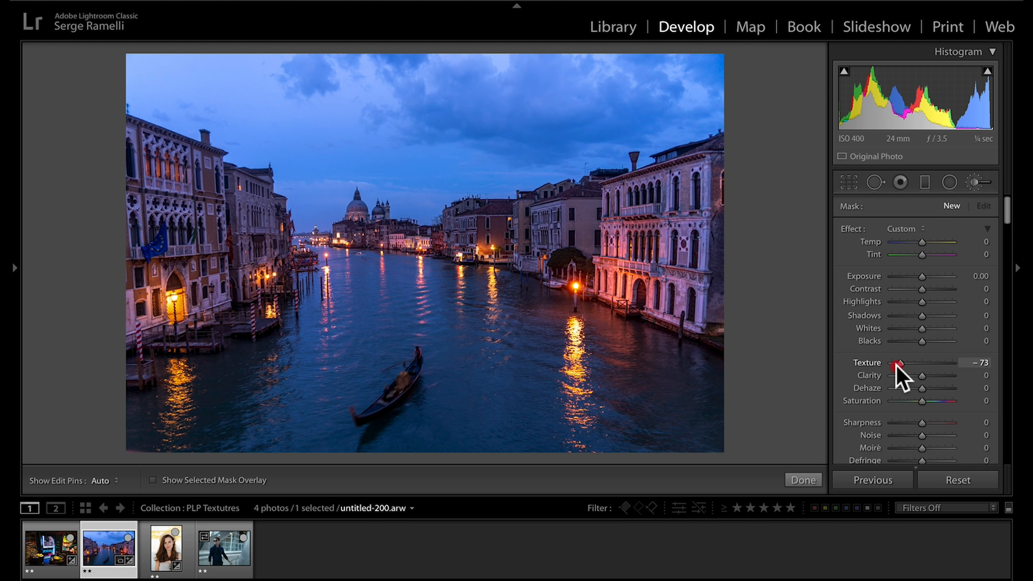
mouse_move(555, 369)
mouse_down()
mouse_move(619, 385)
mouse_move(575, 372)
mouse_up()
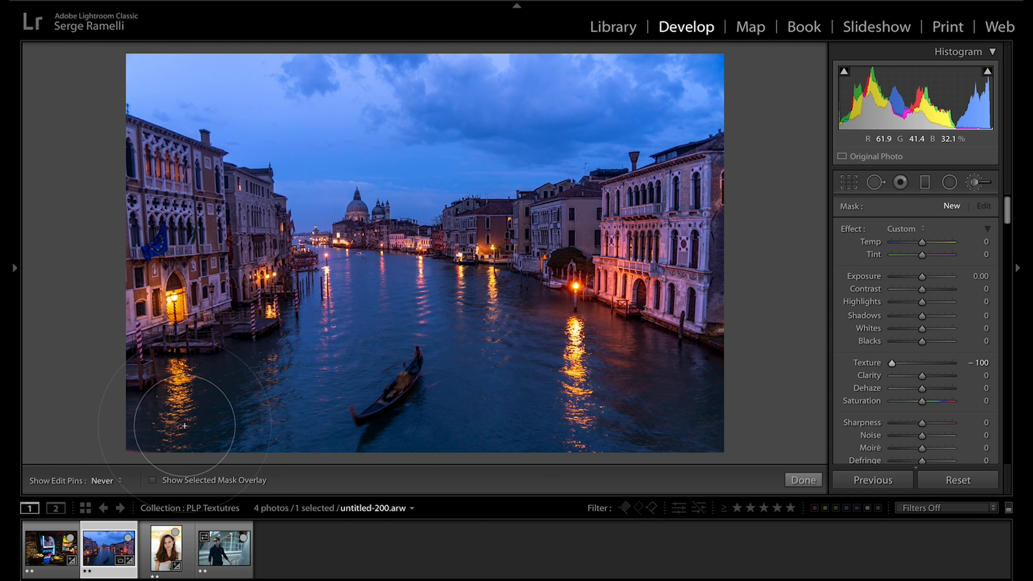
drag(325, 141, 325, 140)
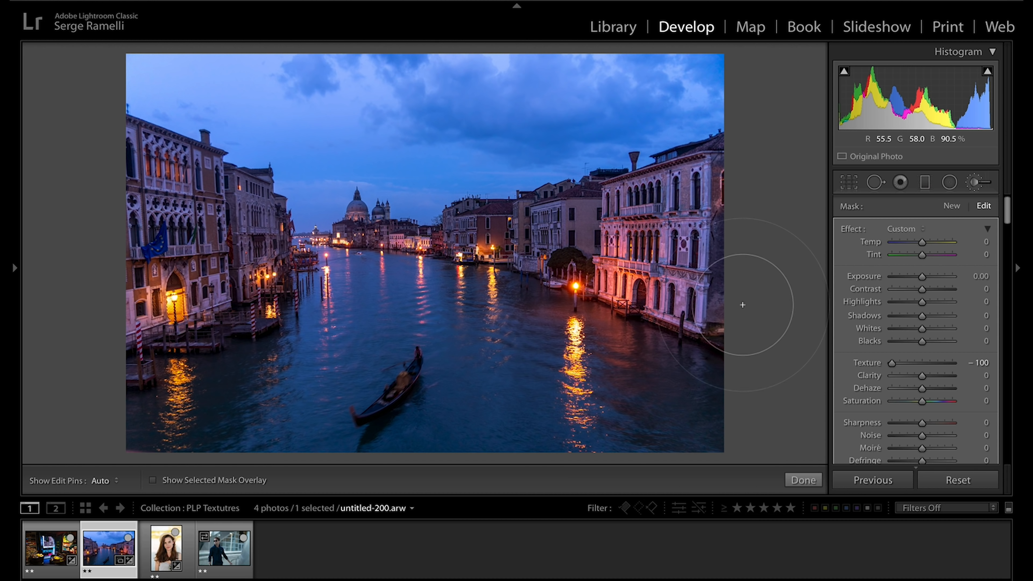
click(803, 480)
Inspect the locally applied texture up close across the canal photo's buildings, domes, sky and water
click(591, 264)
click(576, 213)
click(576, 208)
click(569, 216)
click(524, 256)
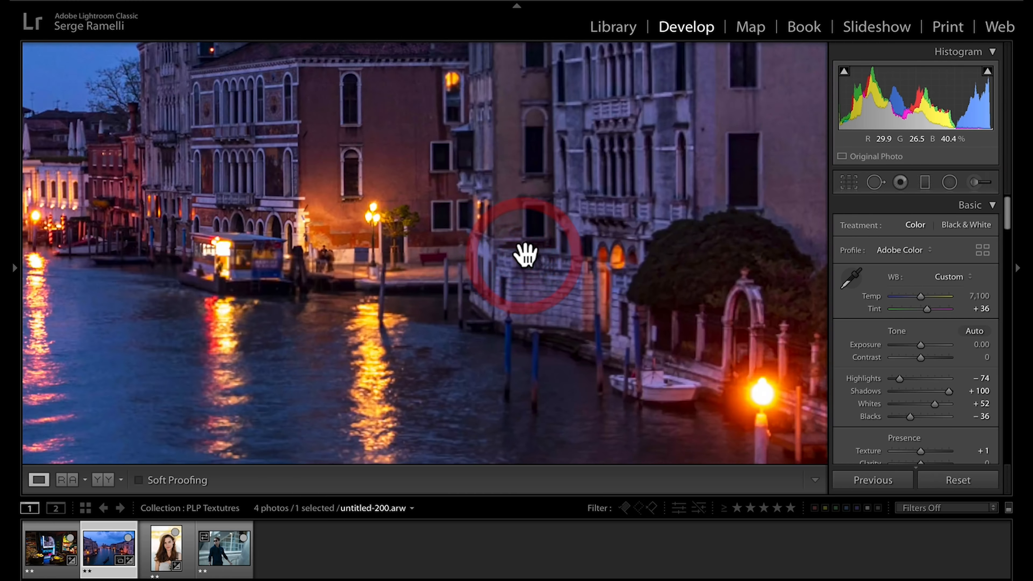
drag(548, 137, 652, 258)
drag(336, 251, 642, 273)
drag(401, 241, 411, 330)
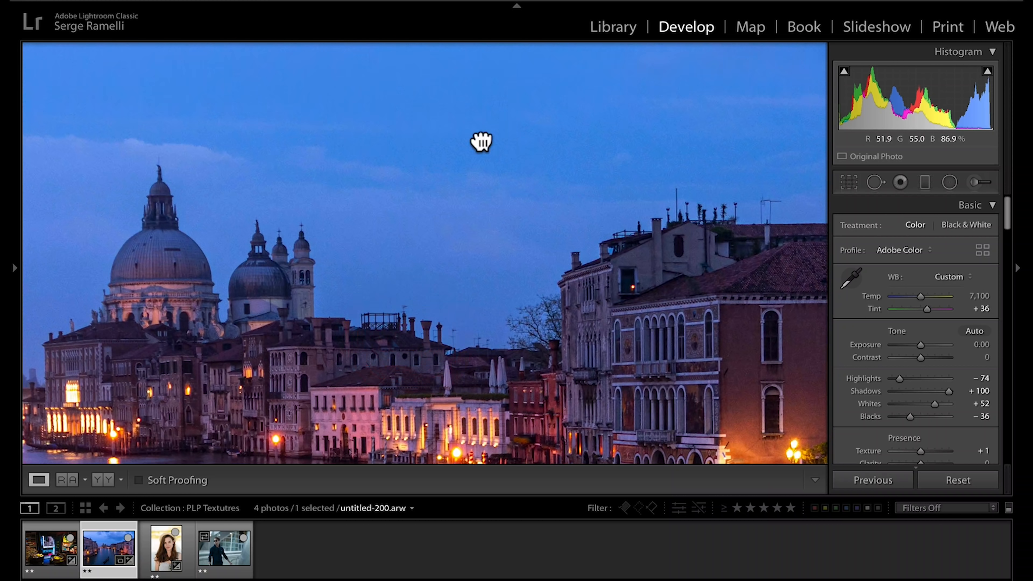
drag(479, 113, 500, 236)
drag(509, 289, 505, 360)
drag(496, 323, 470, 181)
drag(435, 346, 485, 181)
drag(417, 410, 524, 289)
drag(410, 342, 443, 215)
drag(527, 339, 514, 206)
drag(587, 334, 495, 209)
drag(720, 255, 580, 204)
click(637, 193)
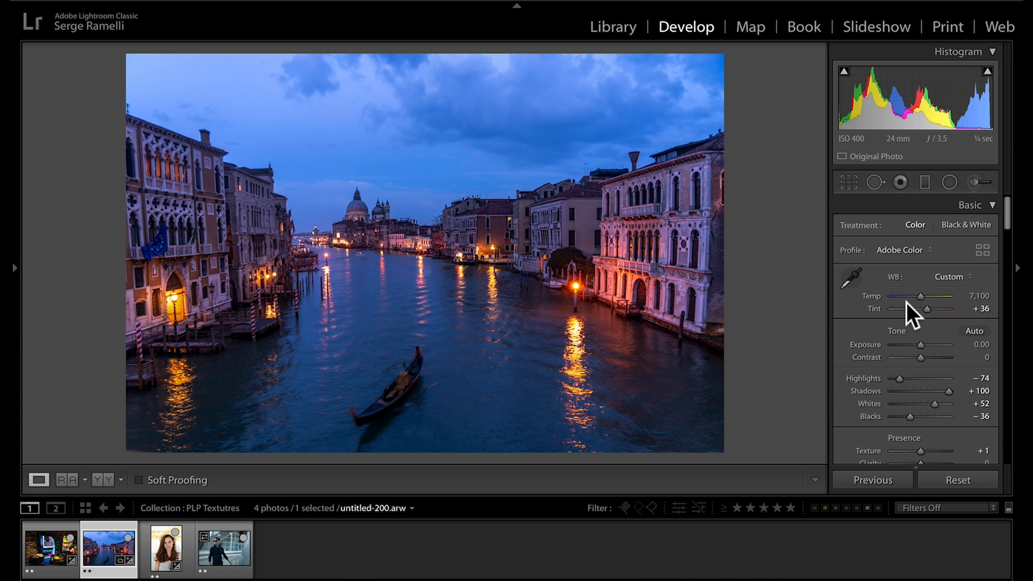
Set the photo's temperature to 7,470 and darken the sky with a graduated filter at exposure -0.58
click(921, 296)
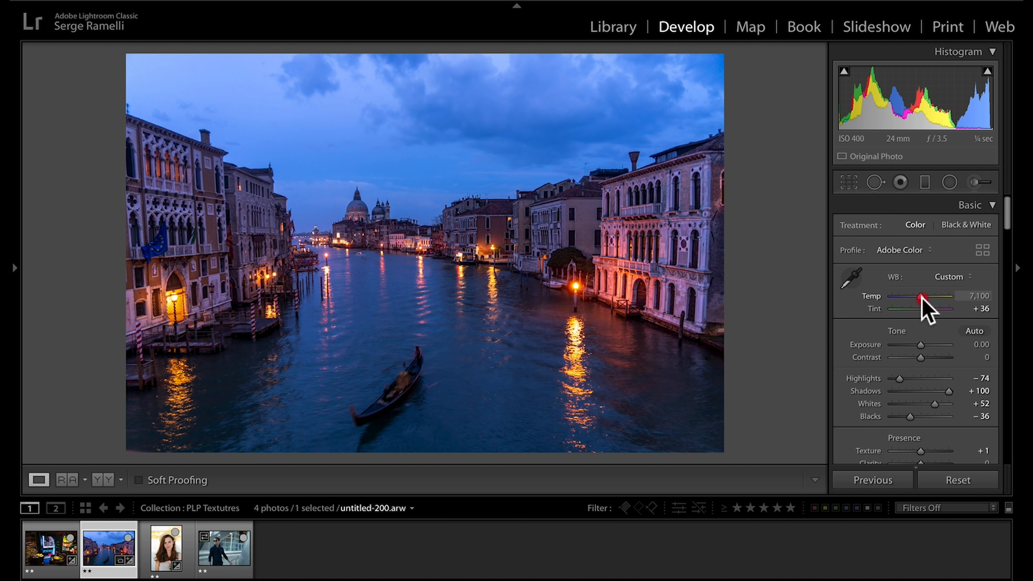
drag(923, 298, 922, 300)
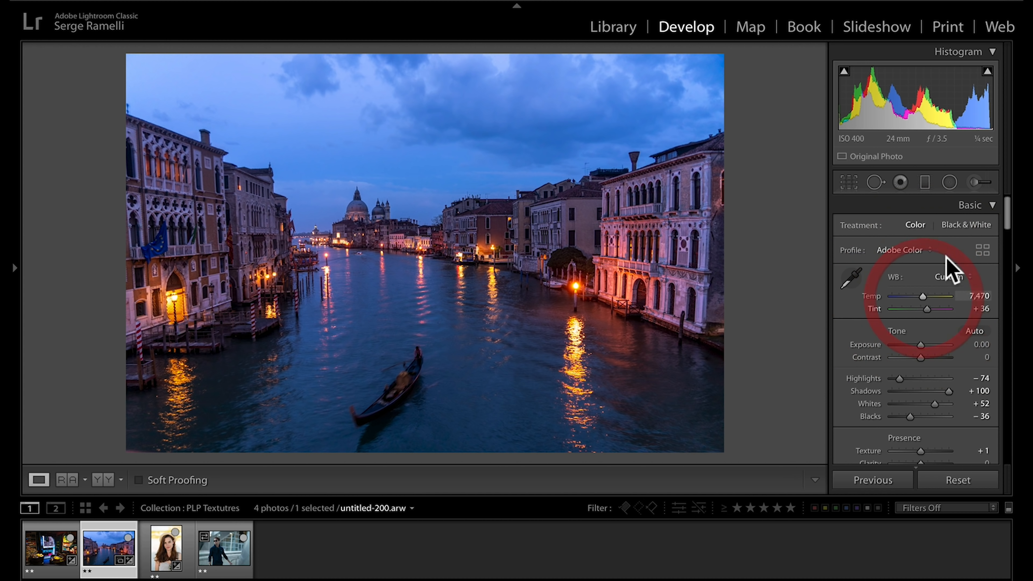
click(925, 182)
drag(471, 128, 463, 228)
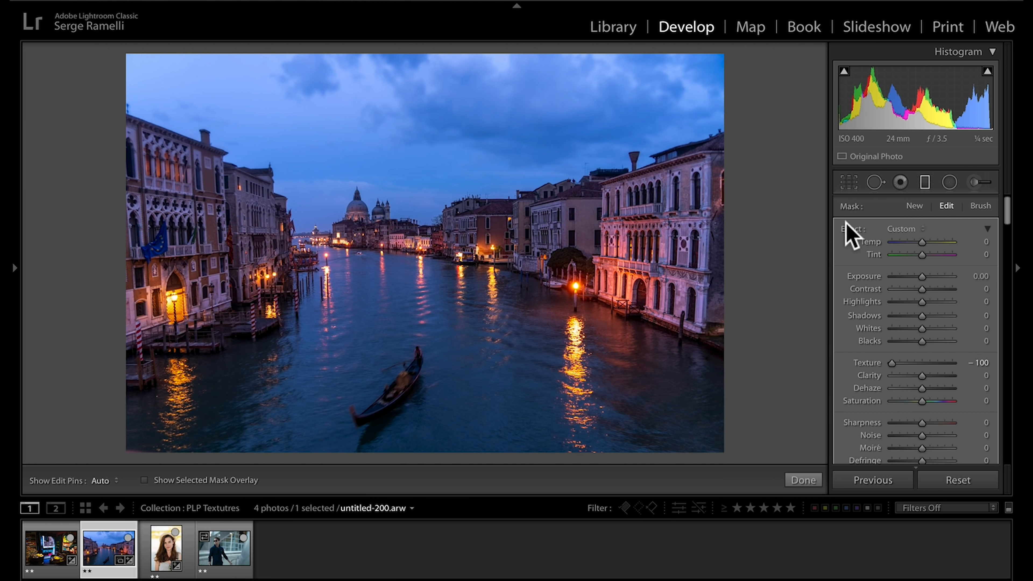
drag(920, 279, 915, 279)
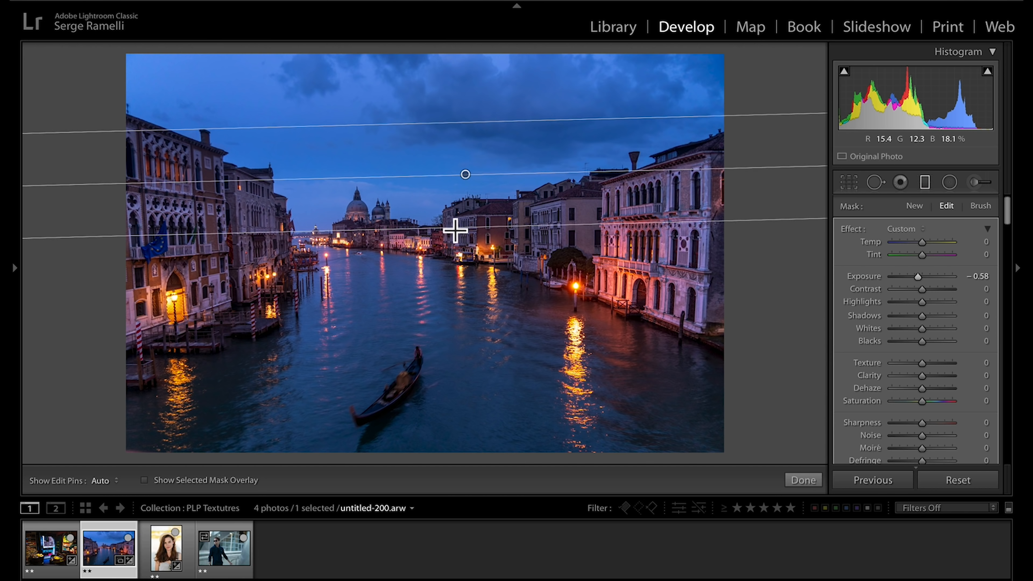
drag(460, 177, 461, 148)
Add a radial filter around the distant domed church with all effects reset and exposure at 0.87
click(949, 182)
drag(353, 187, 516, 268)
double_click(848, 230)
drag(922, 276, 928, 277)
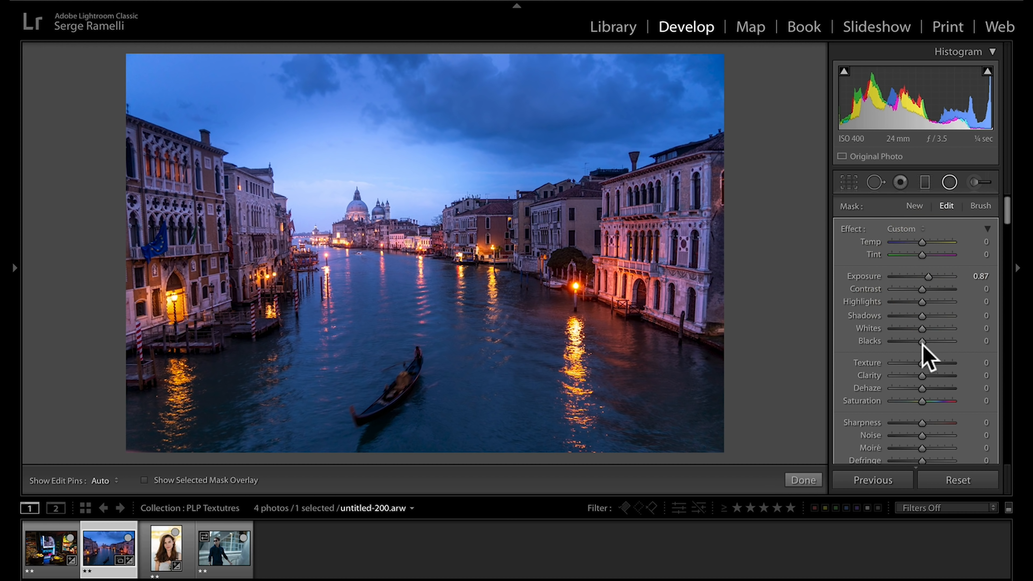
Limit the radial filter with a luminance range mask of 70/100, close it and compare the photo with its unedited version
scroll(923, 343, down, 4)
scroll(928, 352, down, 4)
click(945, 349)
click(947, 370)
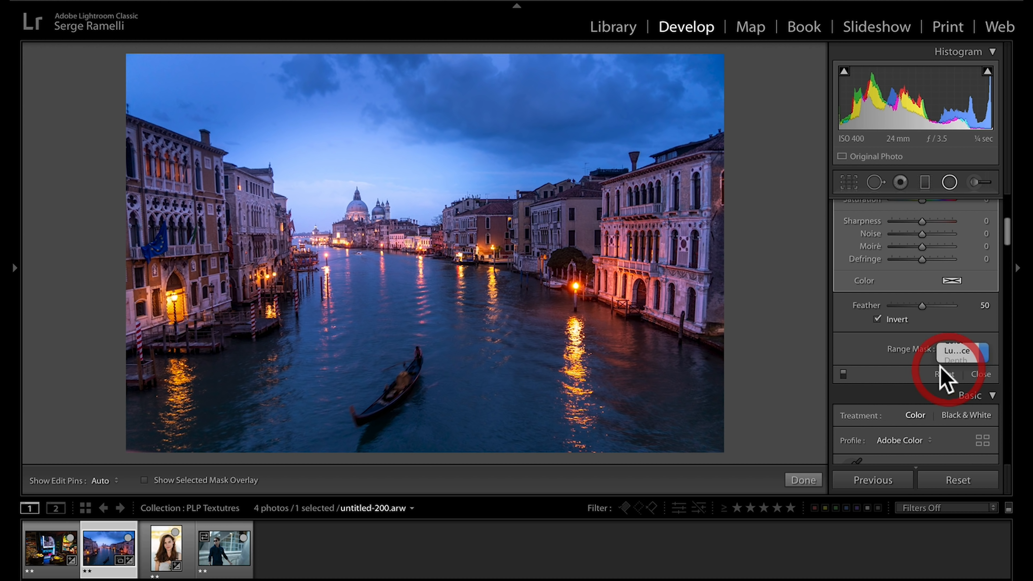
drag(934, 387, 934, 388)
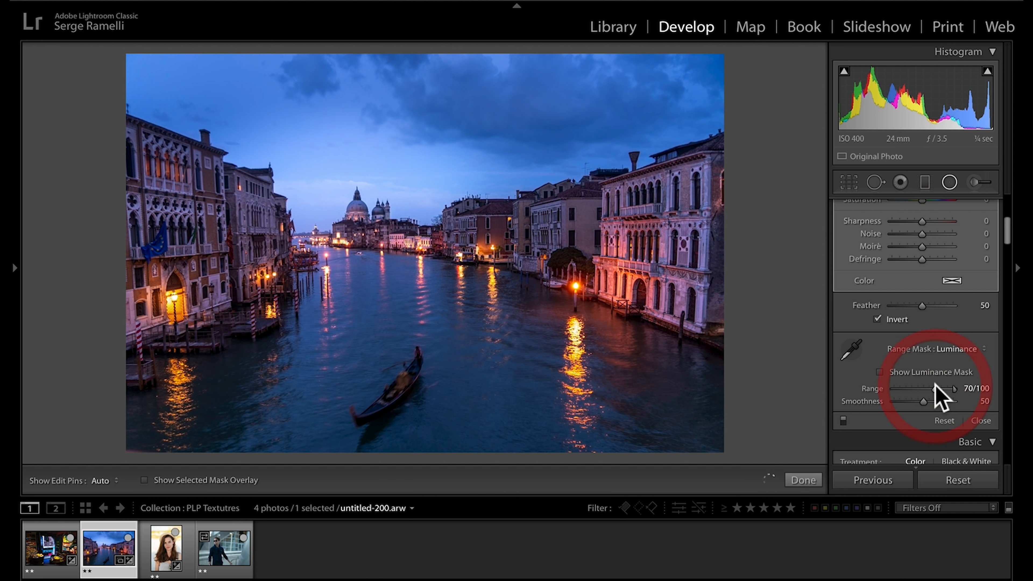
click(805, 480)
key(backslash)
key(backslash)
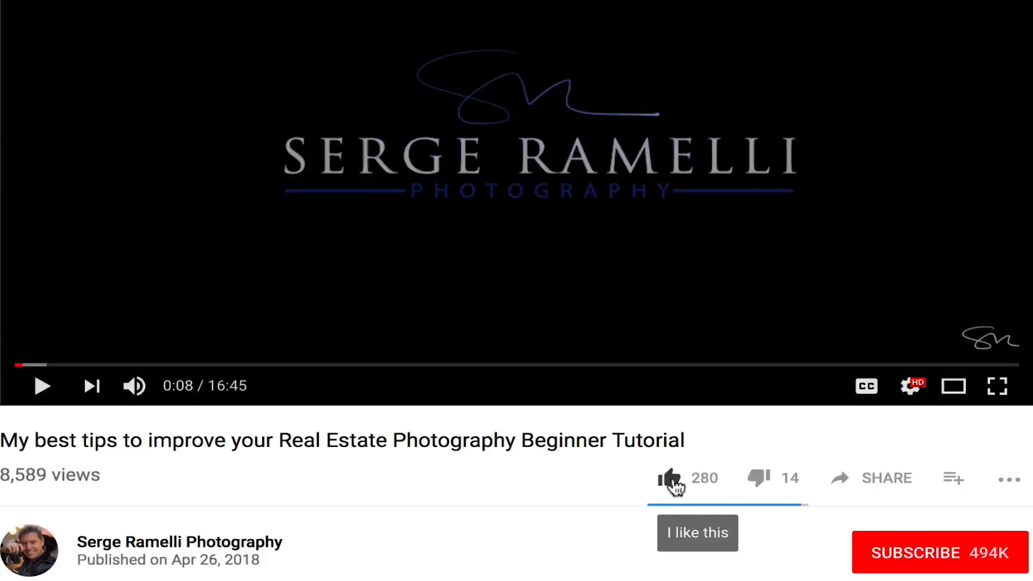
Switch to YouTube, like the Real Estate Photography Beginner Tutorial video and subscribe to its channel
click(673, 480)
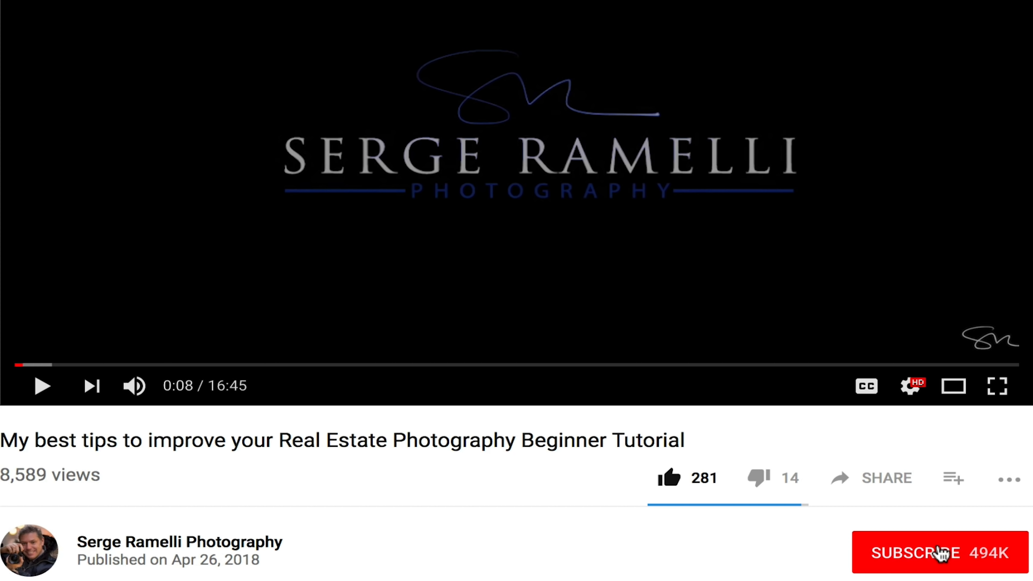
click(941, 554)
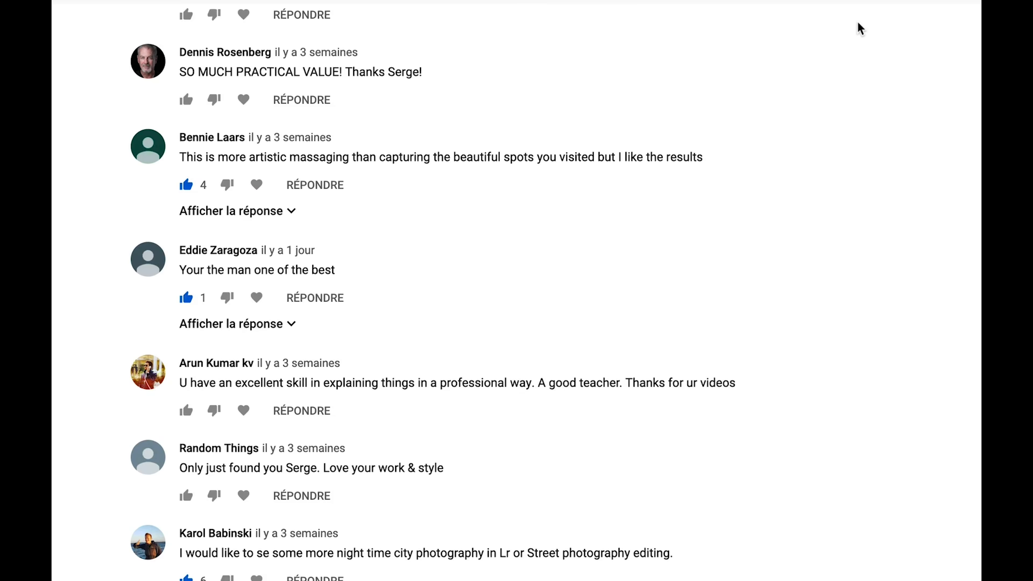
Browse through the viewers' comments on the videos
scroll(858, 27, down, 4)
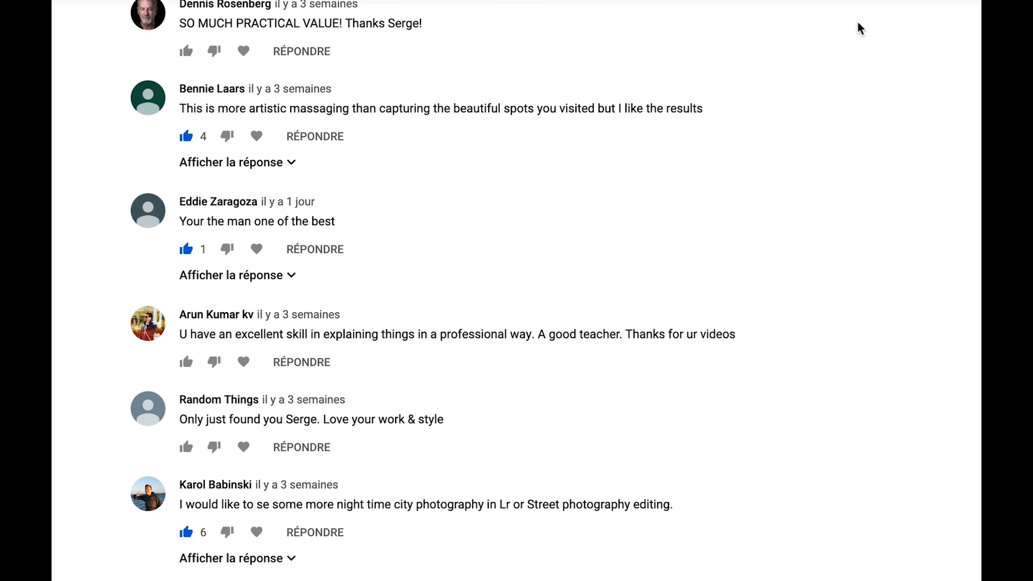
scroll(857, 22, down, 5)
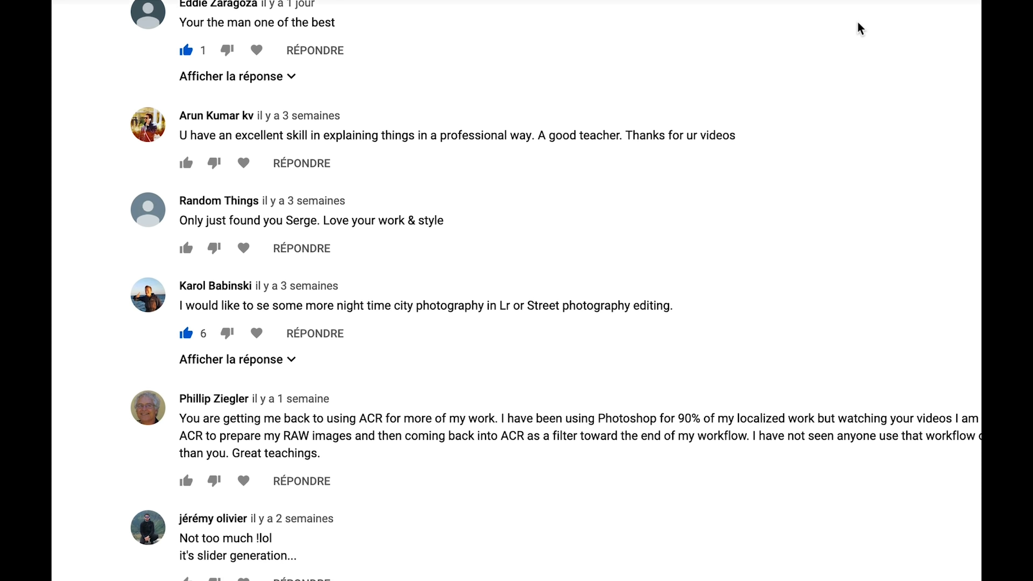
scroll(856, 21, down, 4)
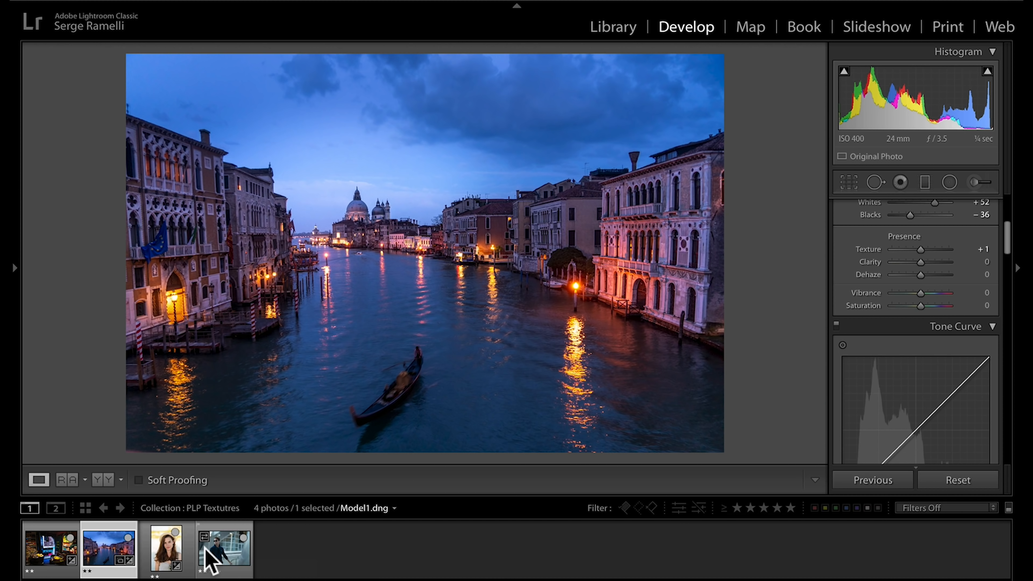
Switch to Lightroom, open the portrait of the woman in the hat and set shadows +49, highlights -60, whites +23 and blacks -40
click(166, 559)
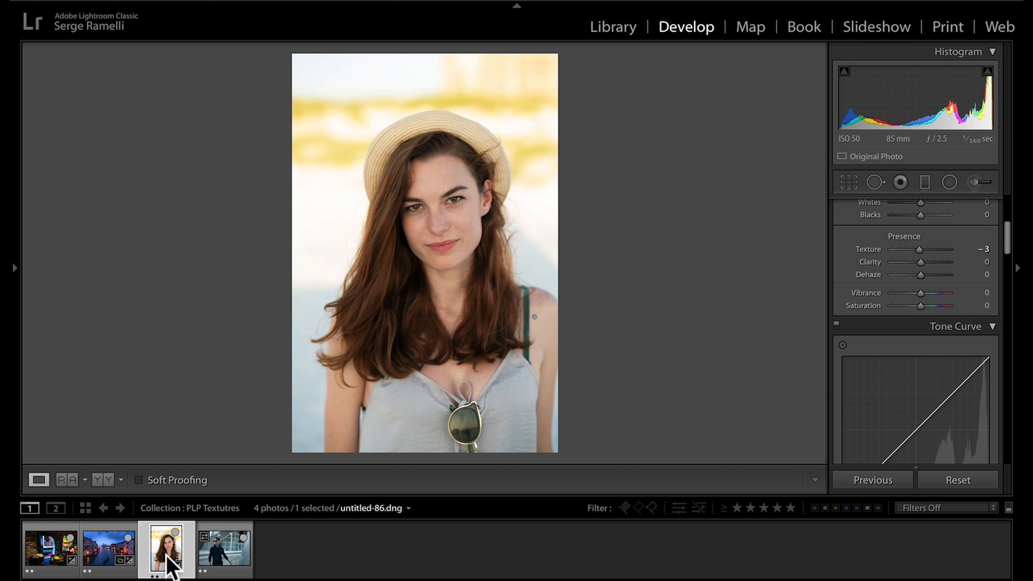
scroll(924, 351, up, 5)
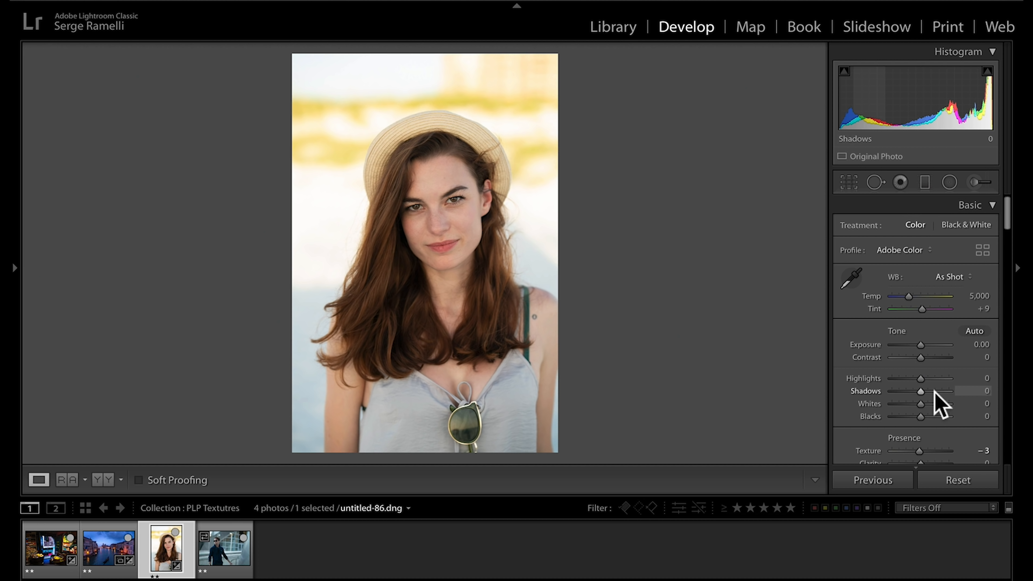
click(934, 391)
click(903, 378)
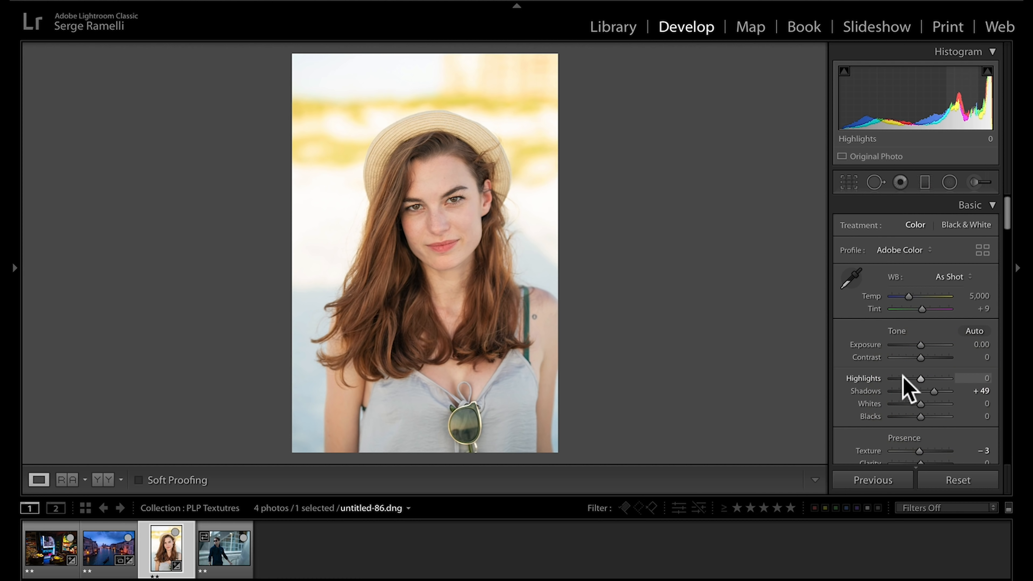
drag(916, 415, 926, 404)
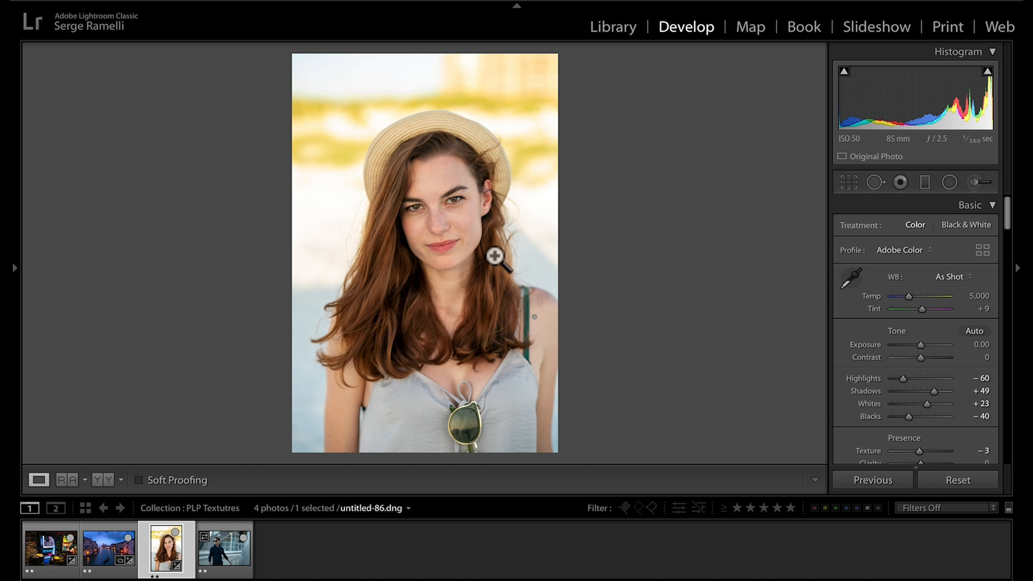
Test a global texture of +100 on the woman's face up close, then settle on a texture of -5
click(465, 238)
drag(492, 261, 513, 340)
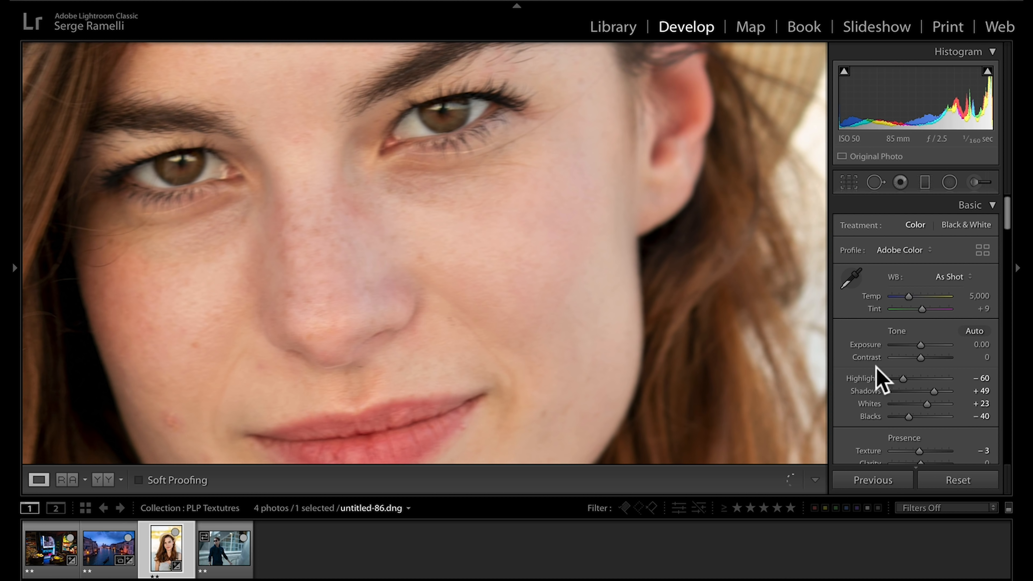
scroll(944, 406, down, 3)
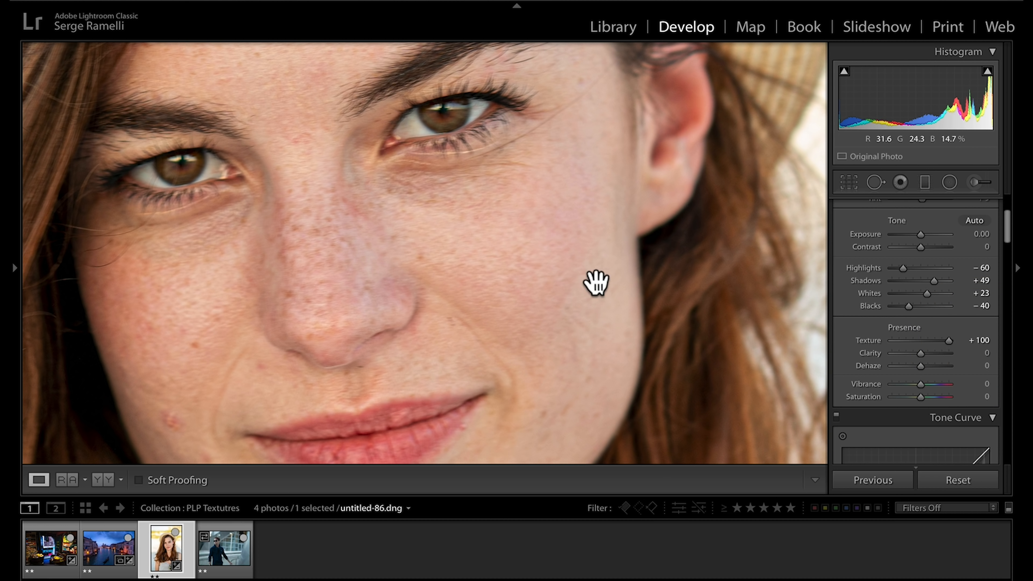
drag(524, 278, 595, 231)
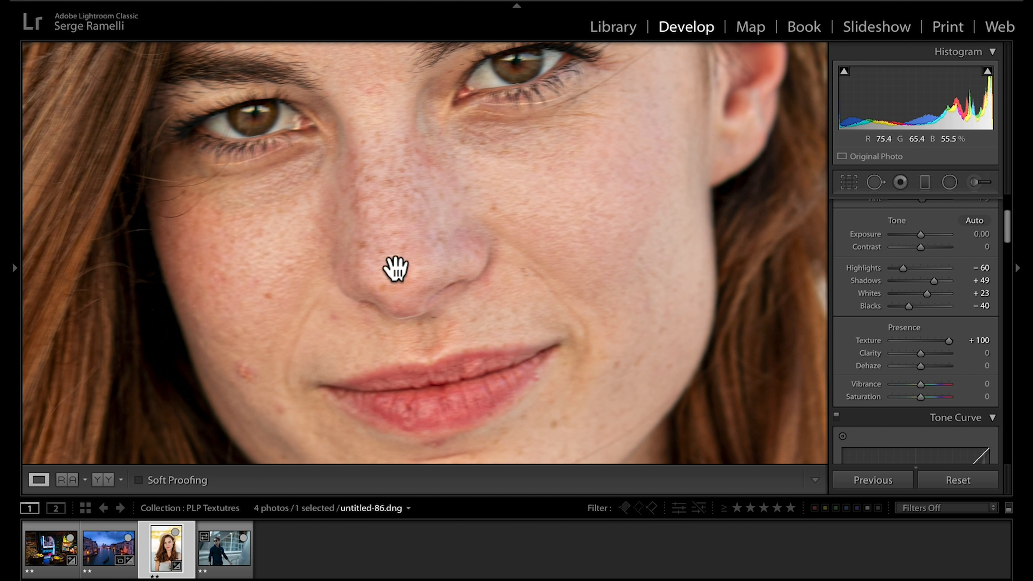
drag(577, 277, 650, 373)
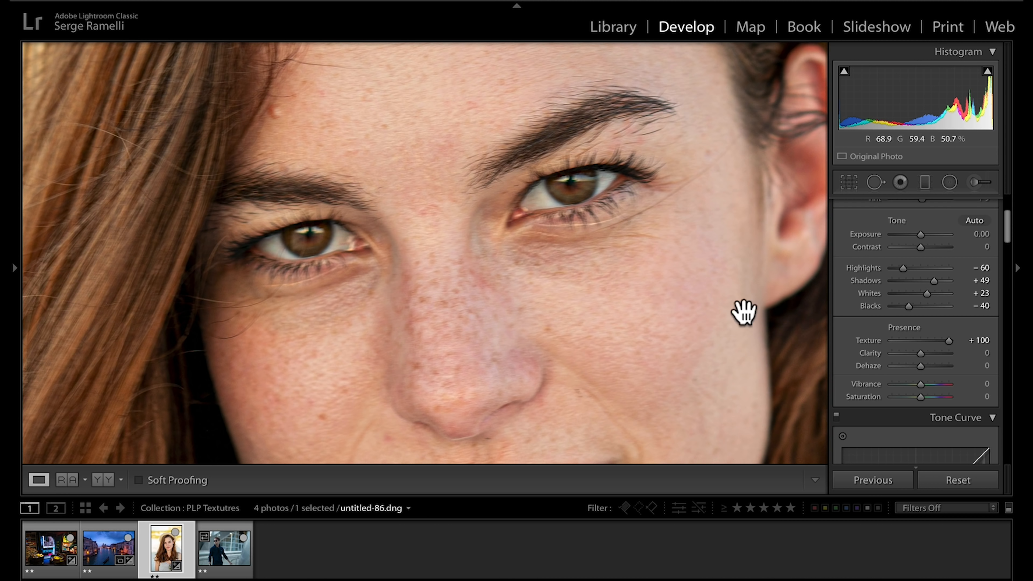
click(921, 341)
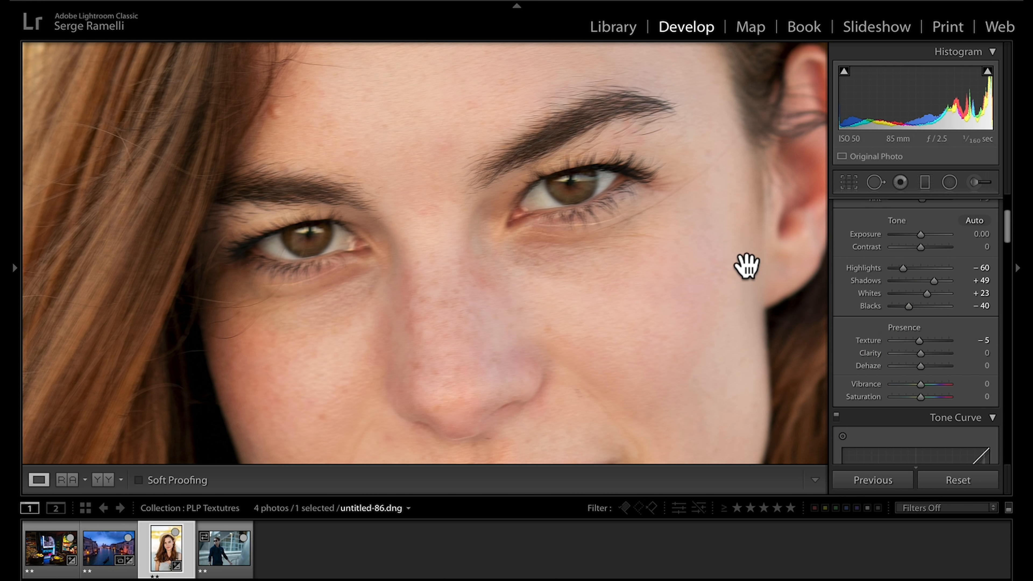
click(662, 272)
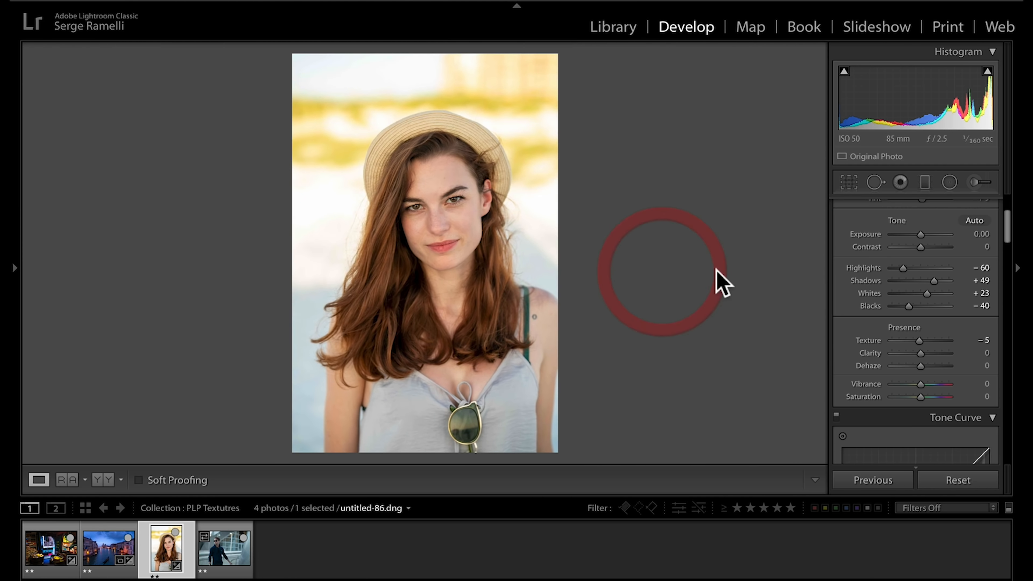
Smooth the skin on the woman's cheeks and nose with an adjustment brush at texture -100
click(977, 183)
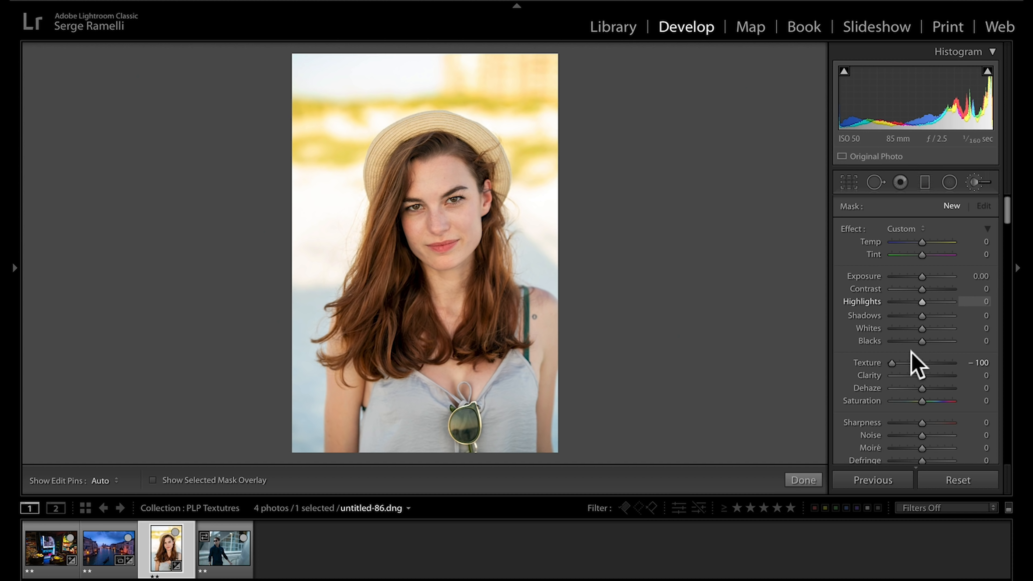
click(912, 362)
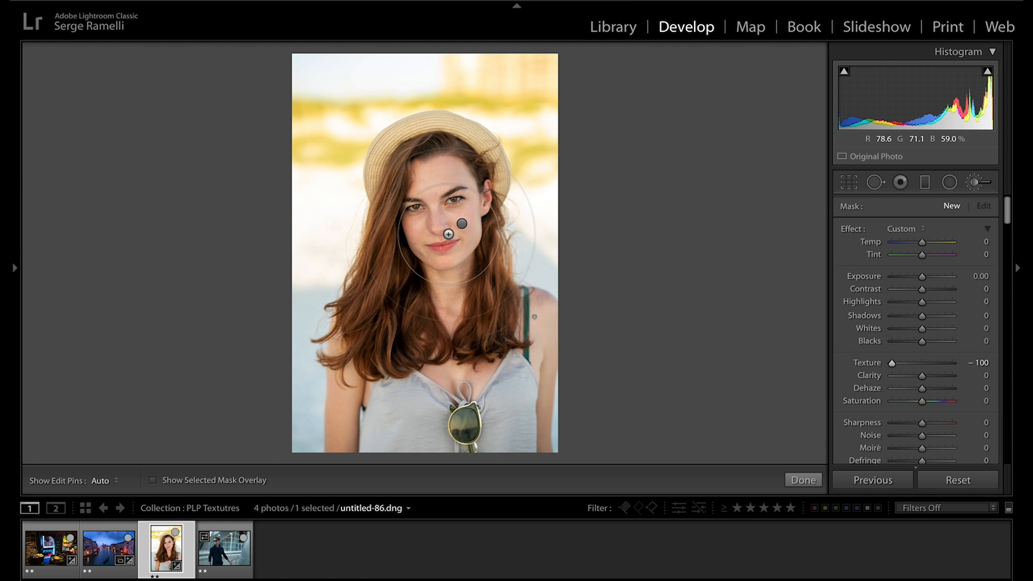
click(443, 226)
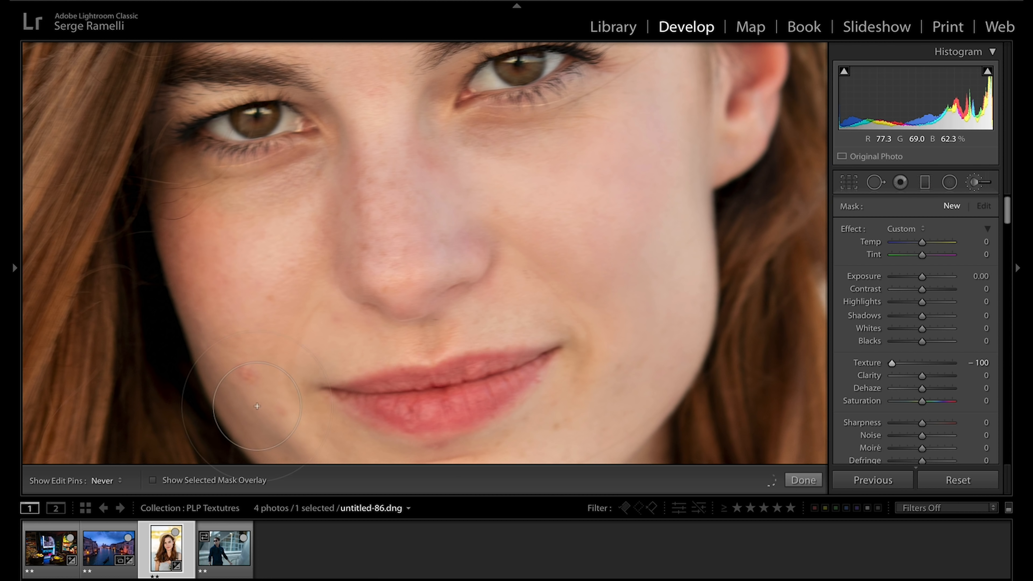
click(562, 210)
drag(367, 108, 417, 279)
mouse_move(404, 180)
mouse_down()
mouse_move(380, 174)
mouse_move(504, 98)
mouse_move(426, 148)
mouse_up()
Extend the brushed area over the woman's forehead and lower face, set the brush texture to -40 and show the whole photo
drag(422, 112, 411, 268)
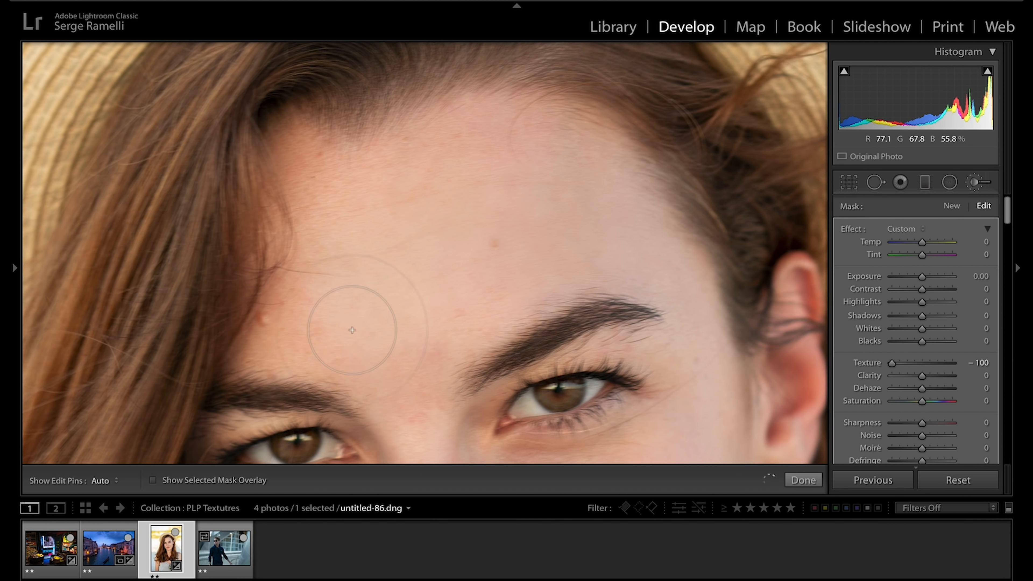
drag(420, 348, 419, 103)
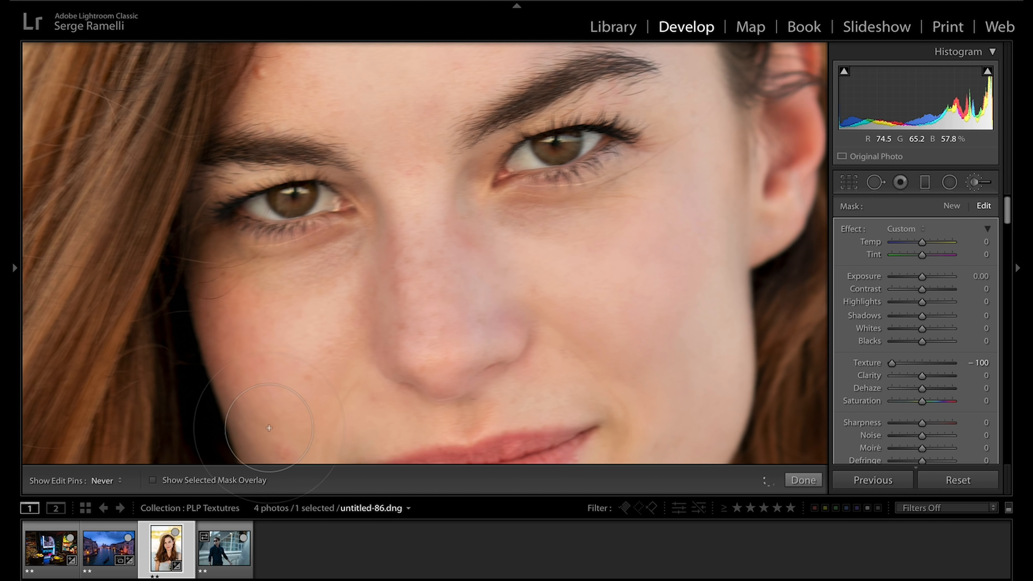
drag(571, 281, 561, 219)
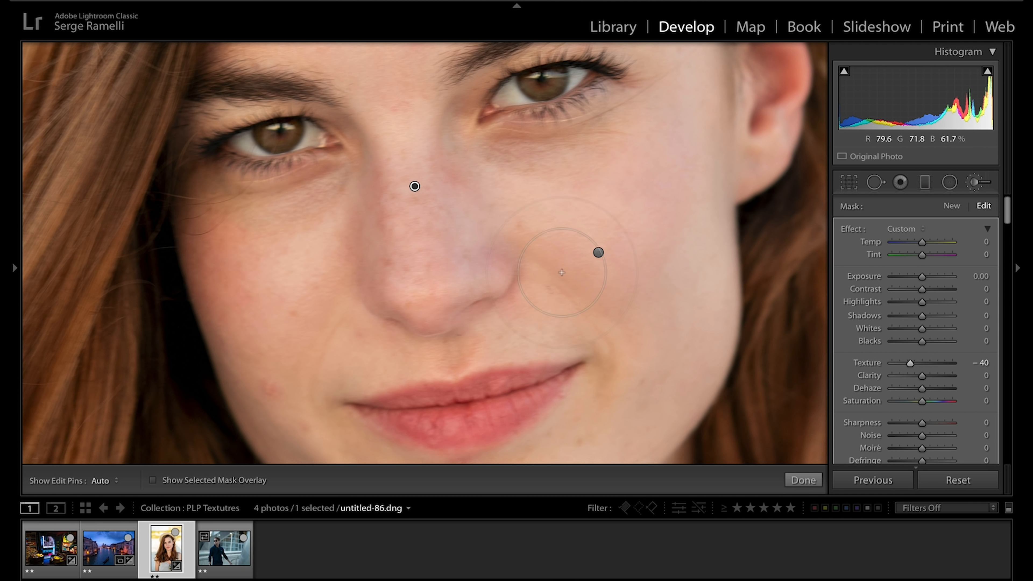
click(475, 230)
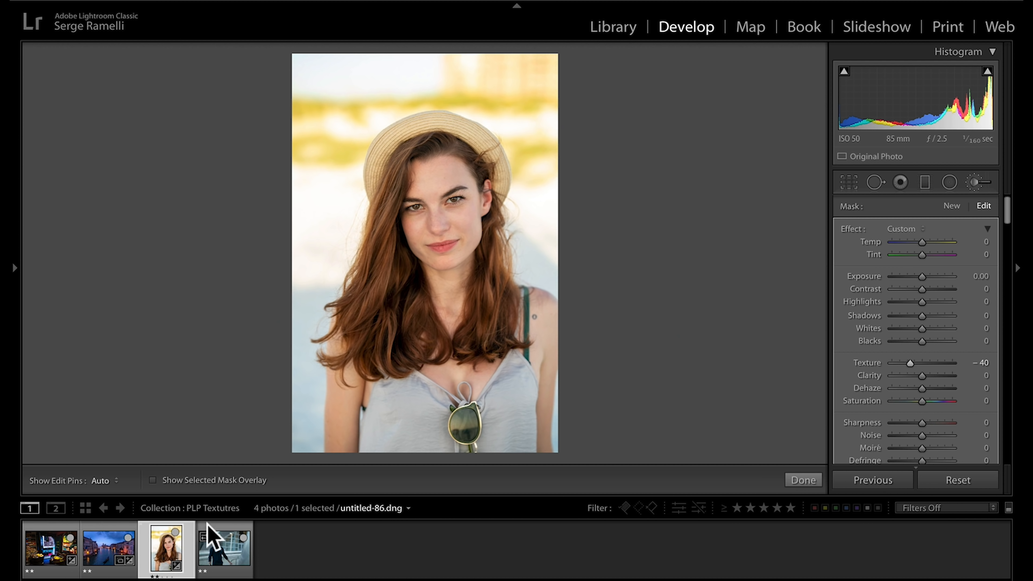
Open the photo of the man in sunglasses and set shadows +60, highlights -61, whites +17 and blacks -25
click(229, 536)
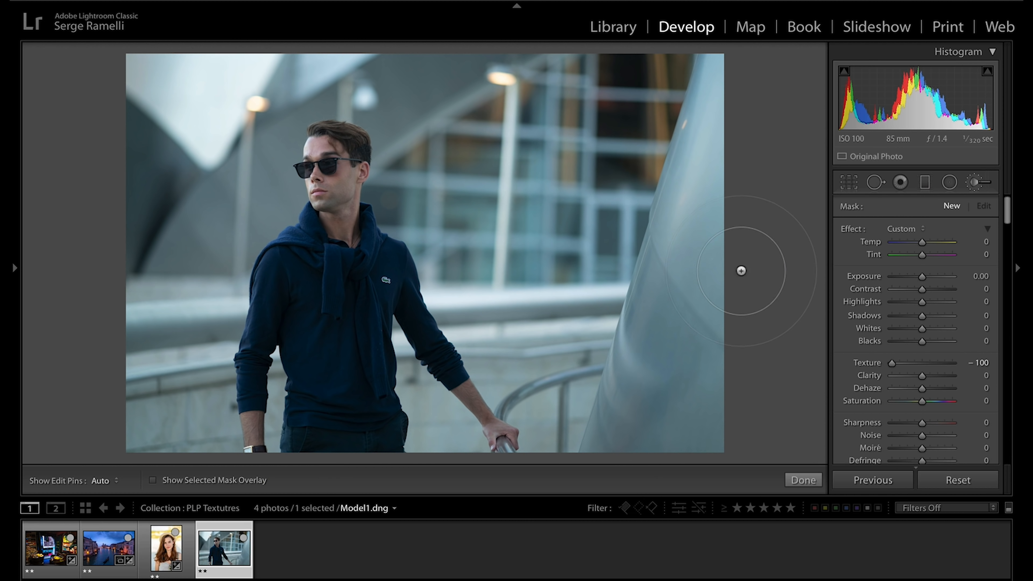
click(803, 480)
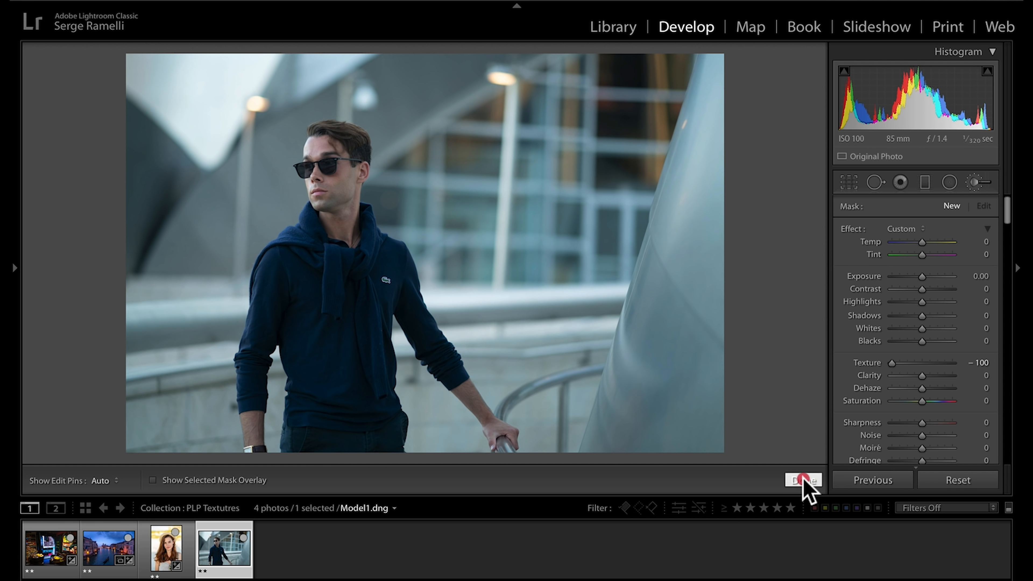
click(937, 390)
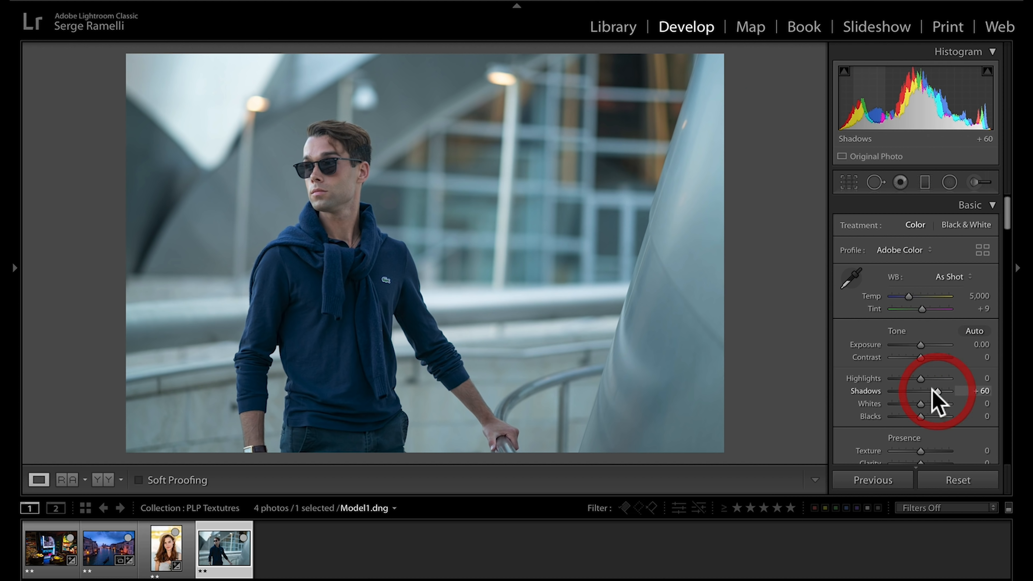
click(903, 377)
drag(918, 416, 924, 404)
Neutralise the man's photo by sampling white balance beside the lamp post, and set the contrast to +43
click(850, 279)
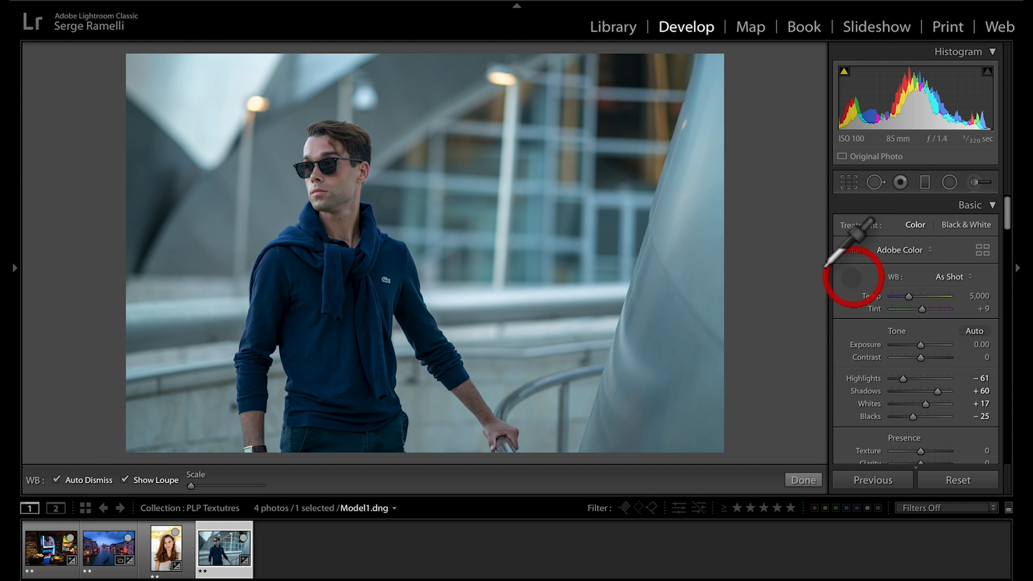
click(496, 185)
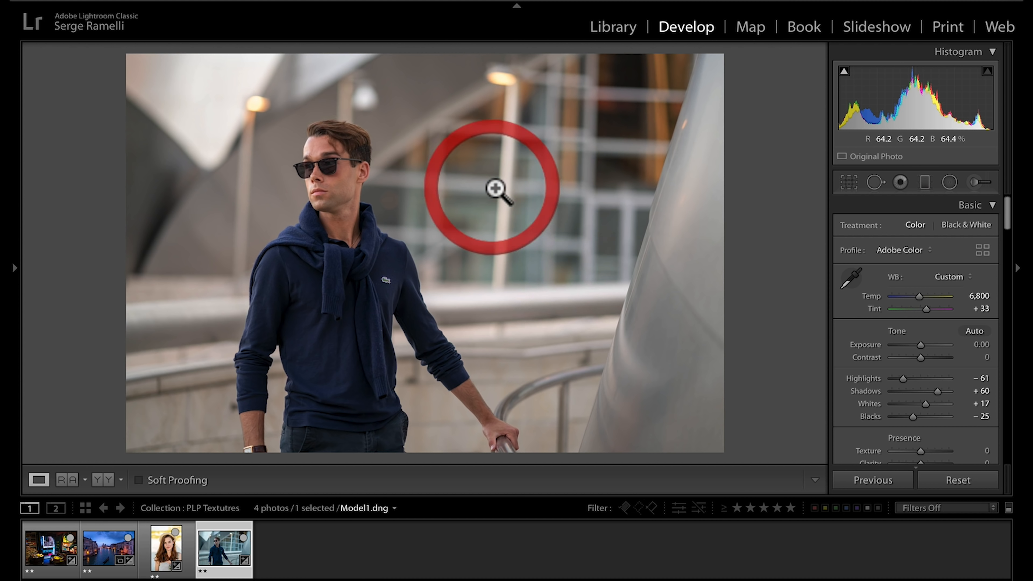
click(933, 357)
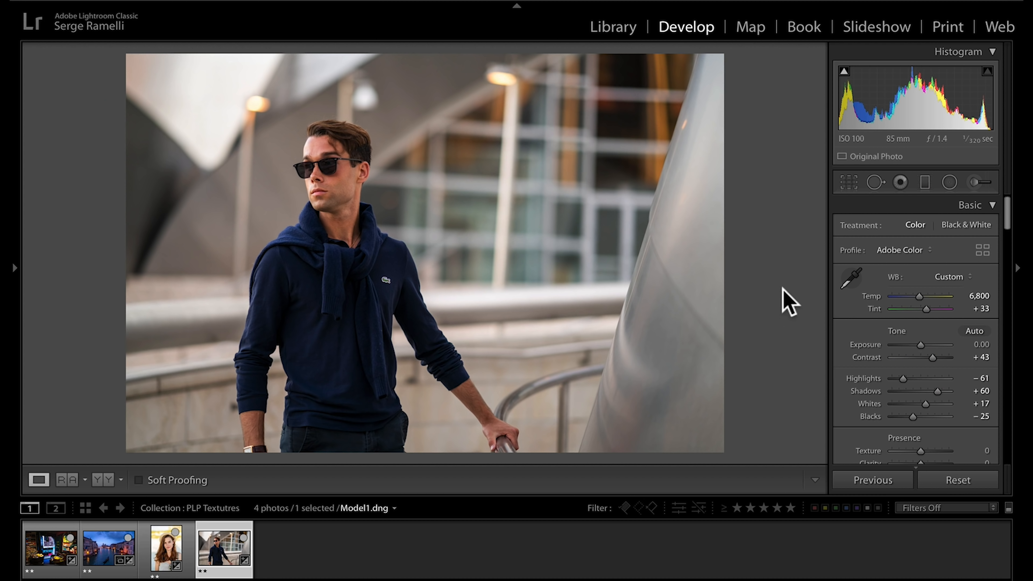
Add a radial filter around the man's head and chest with its texture at 100
click(949, 182)
drag(344, 198, 425, 336)
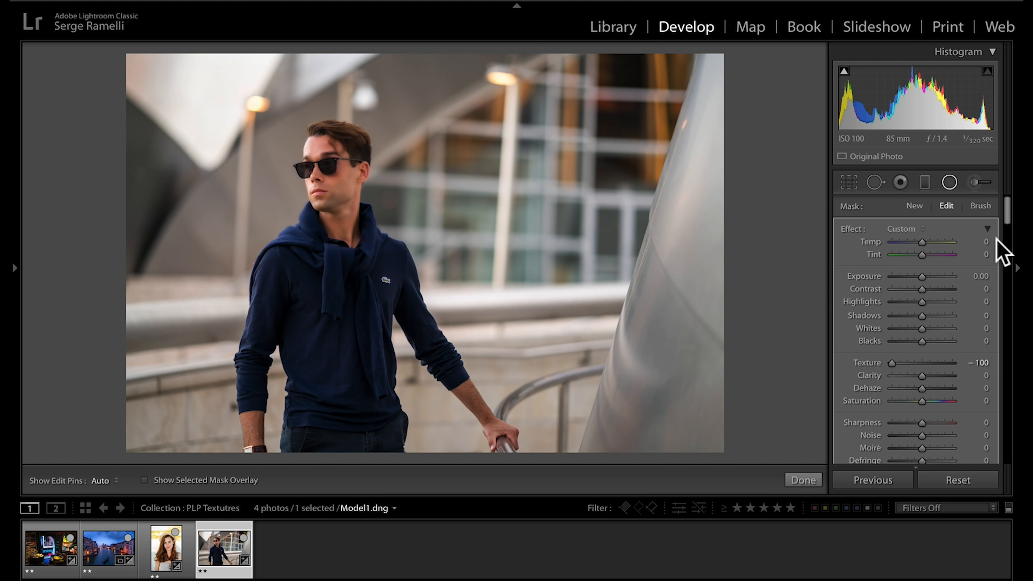
drag(921, 362, 961, 365)
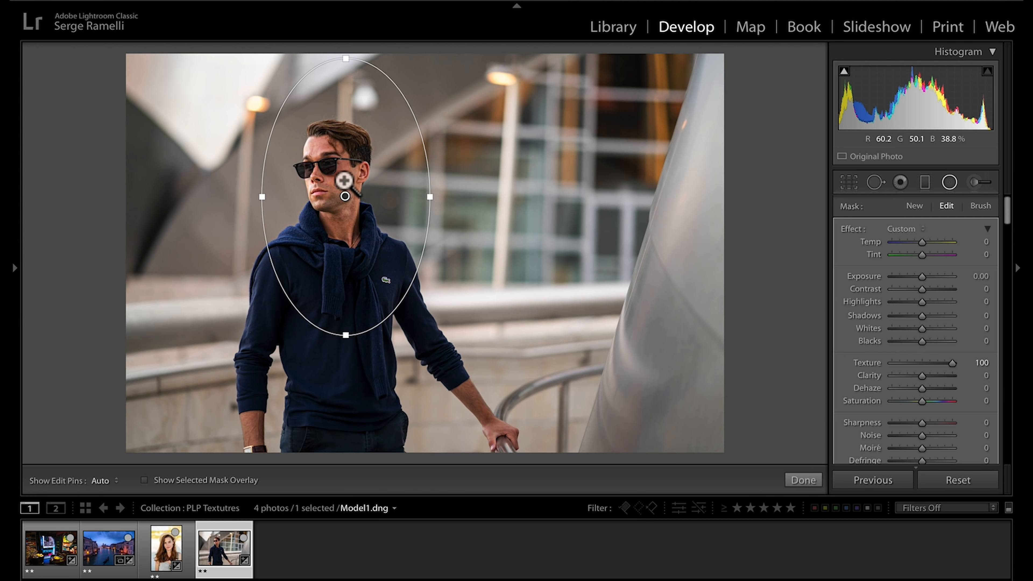
Check the man's face up close, set the radial filter's texture to 37 and show the whole photo again
click(344, 180)
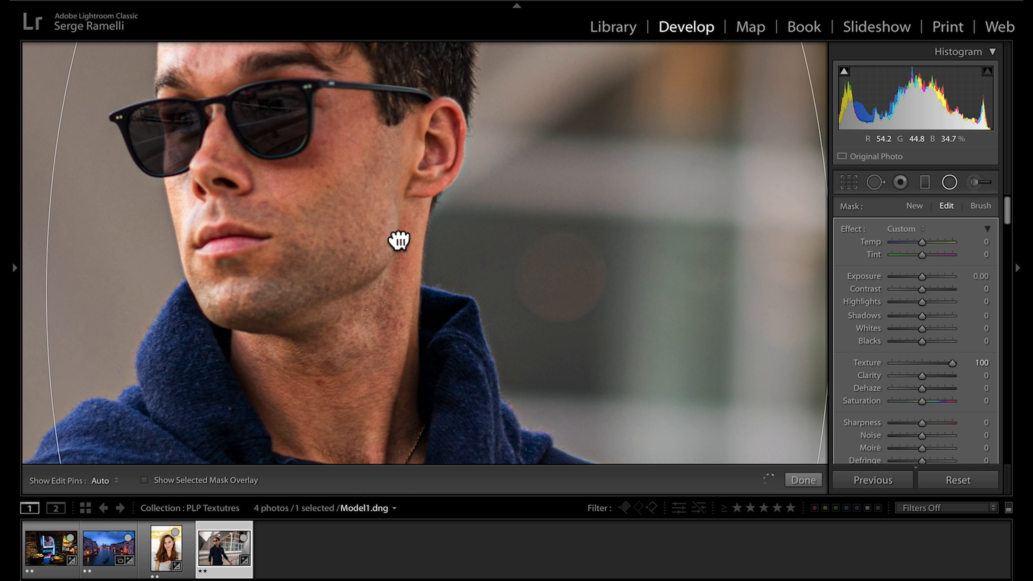
click(357, 201)
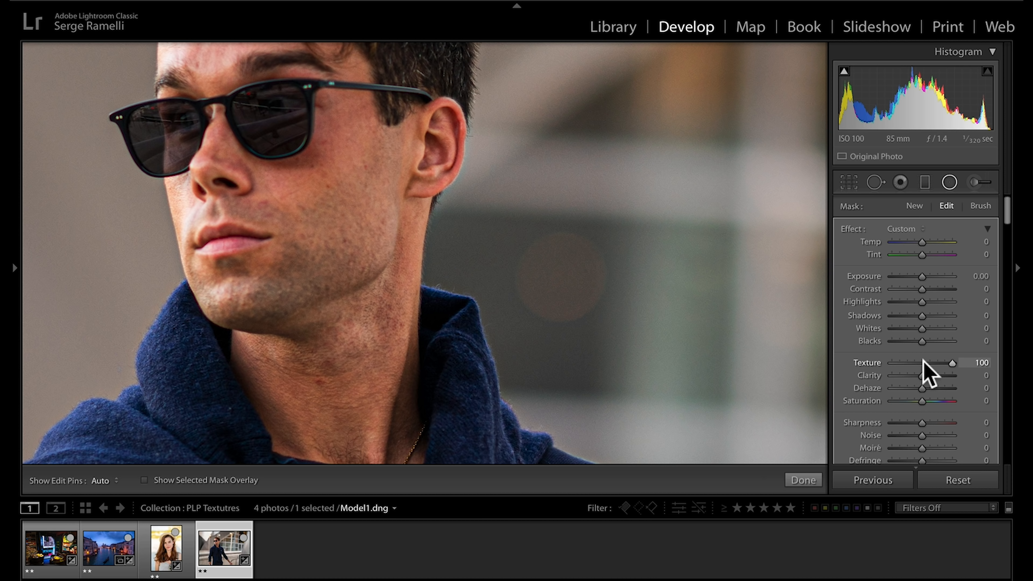
click(933, 362)
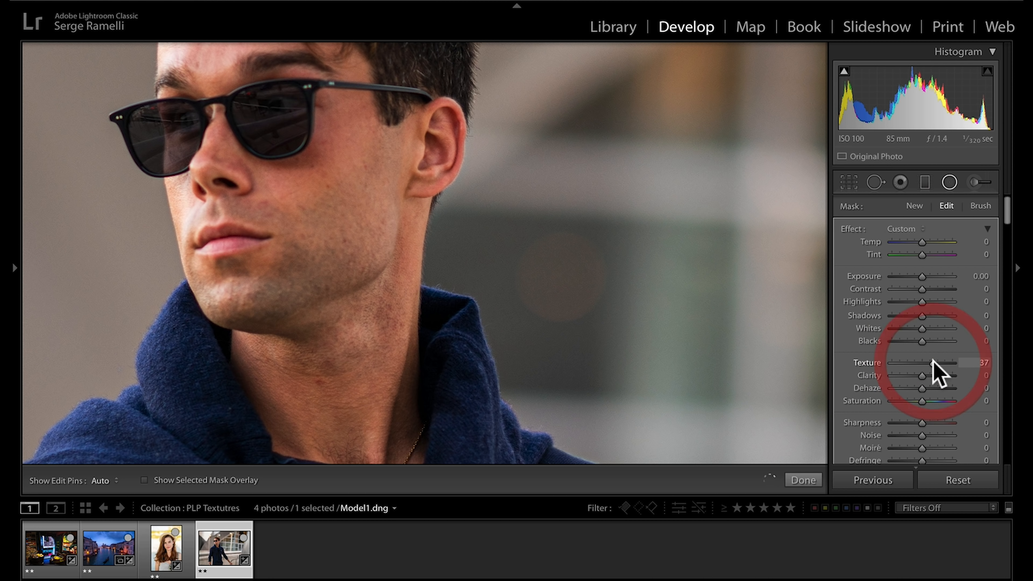
click(394, 296)
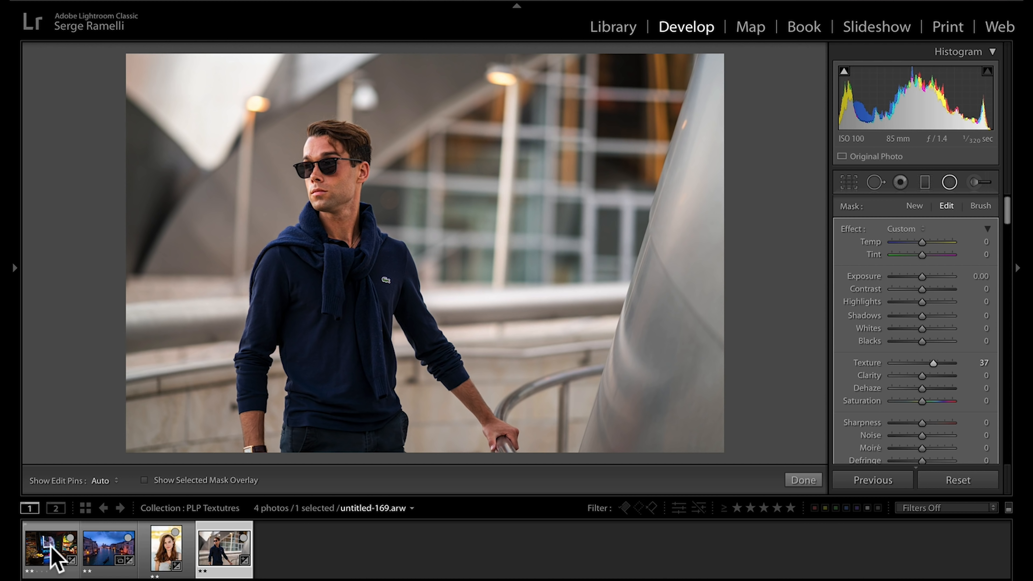
Open the dusk canal photo again
click(98, 547)
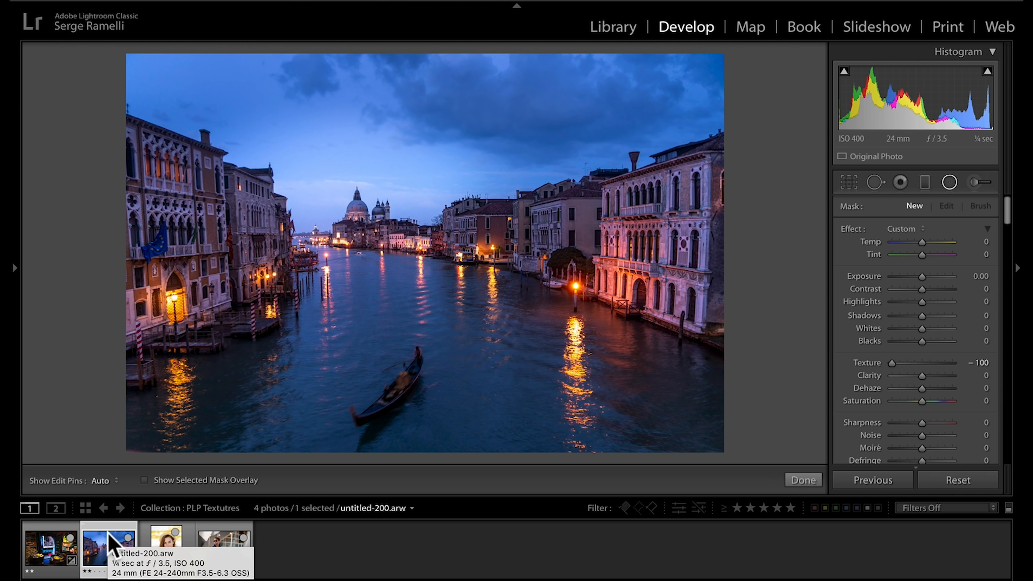